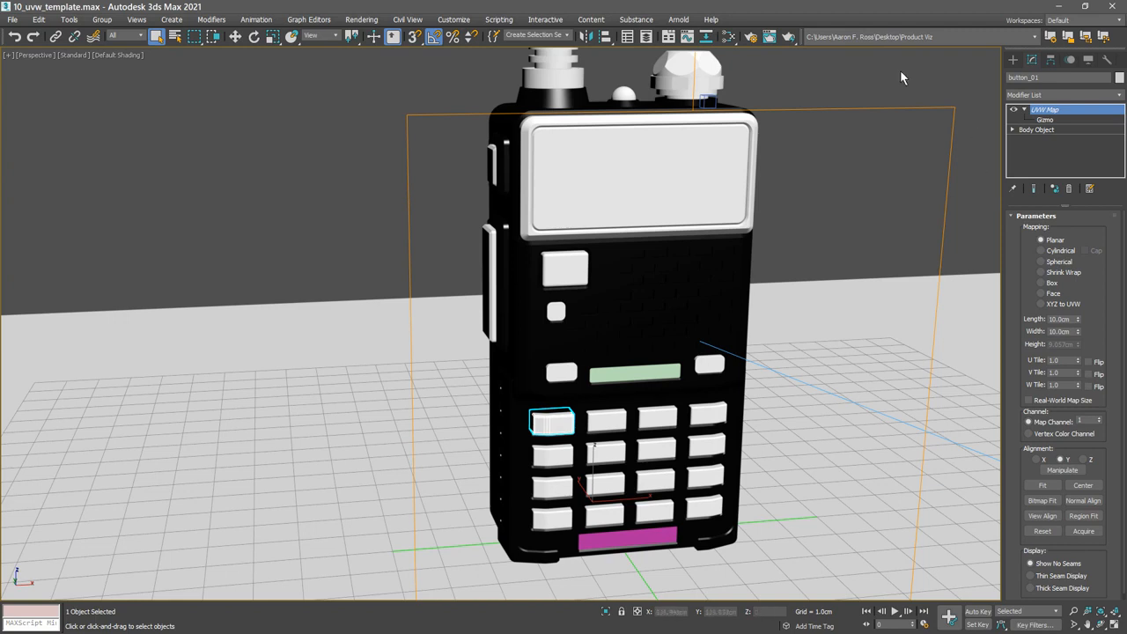
# Step: Start a new selection with display LCD from the radio layer, the channel mode button, the green strip and the two small buttons beside it
pyautogui.click(844, 85)
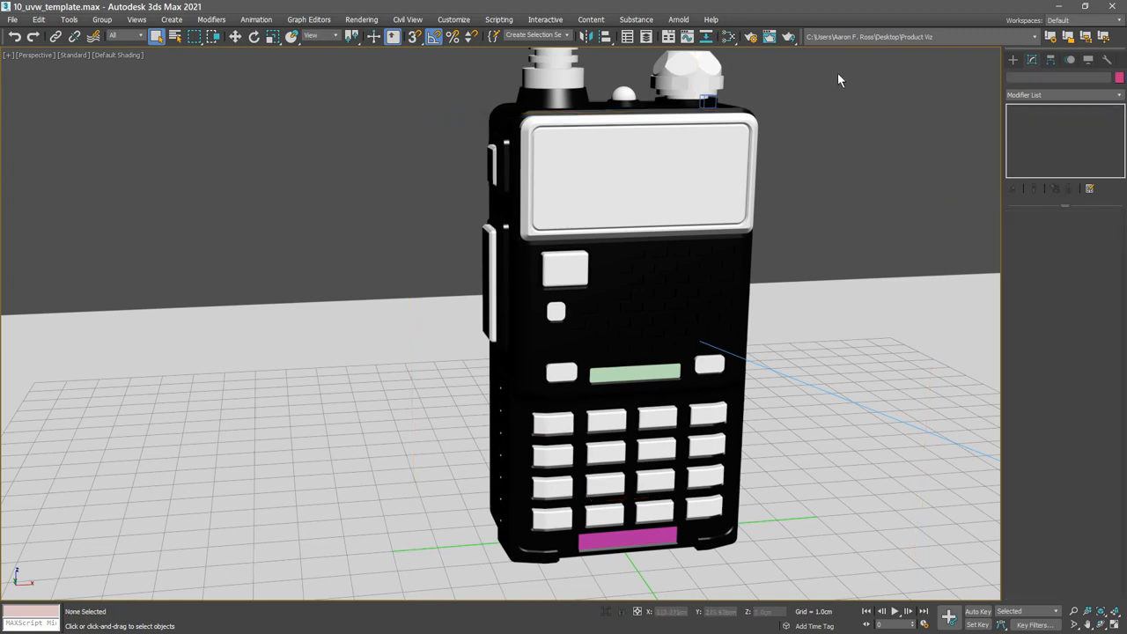
pyautogui.click(647, 39)
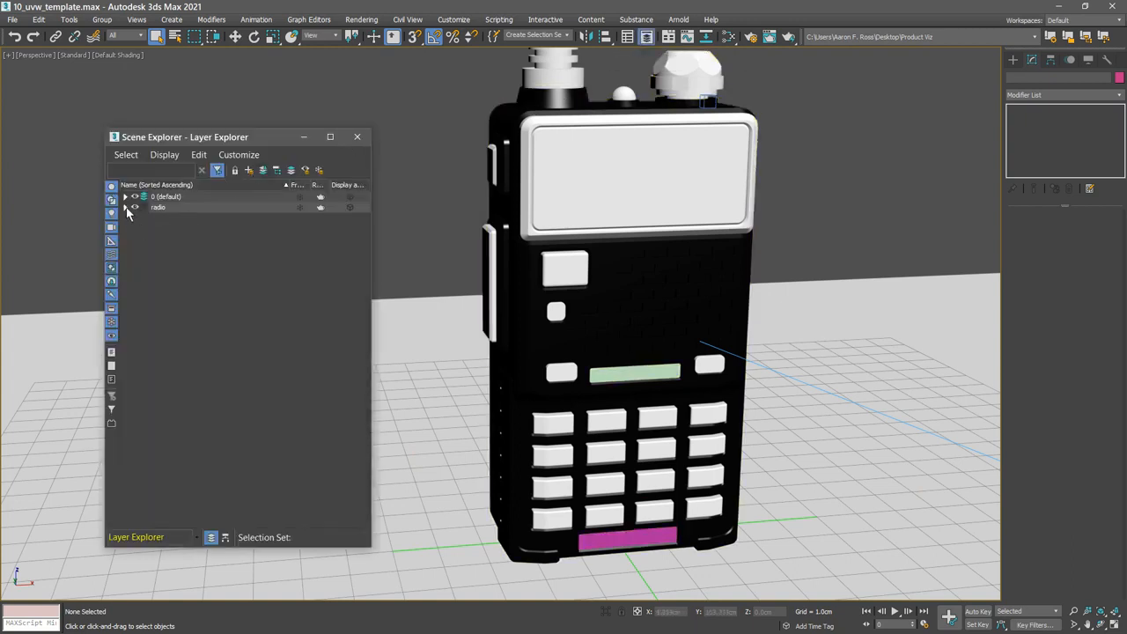
pyautogui.click(126, 208)
pyautogui.scroll(-3, 362, 251)
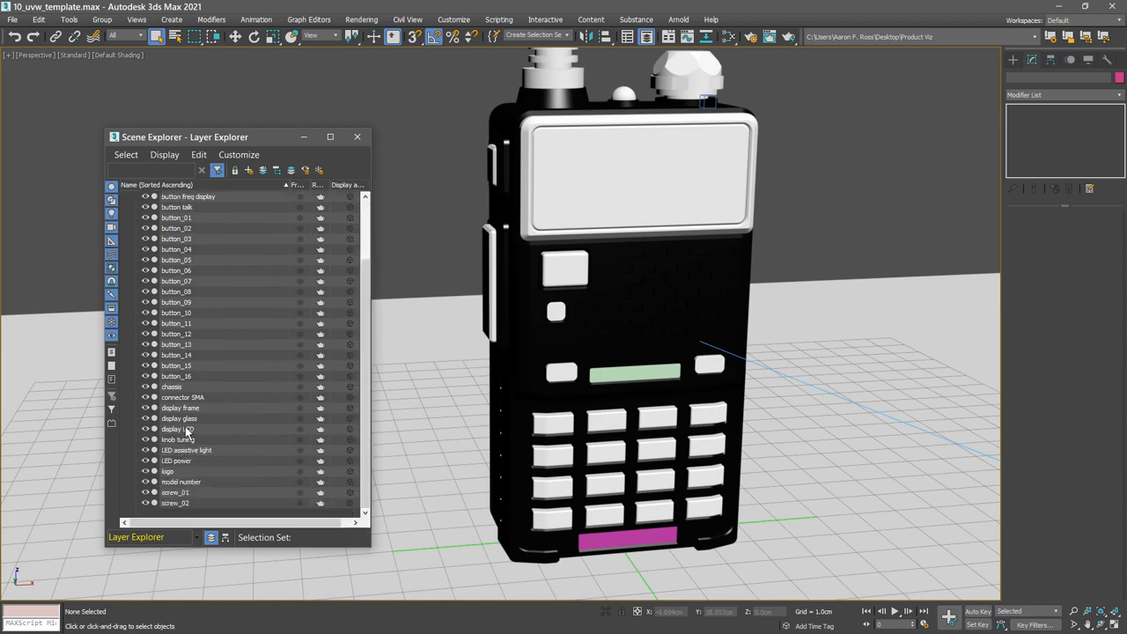
pyautogui.click(191, 429)
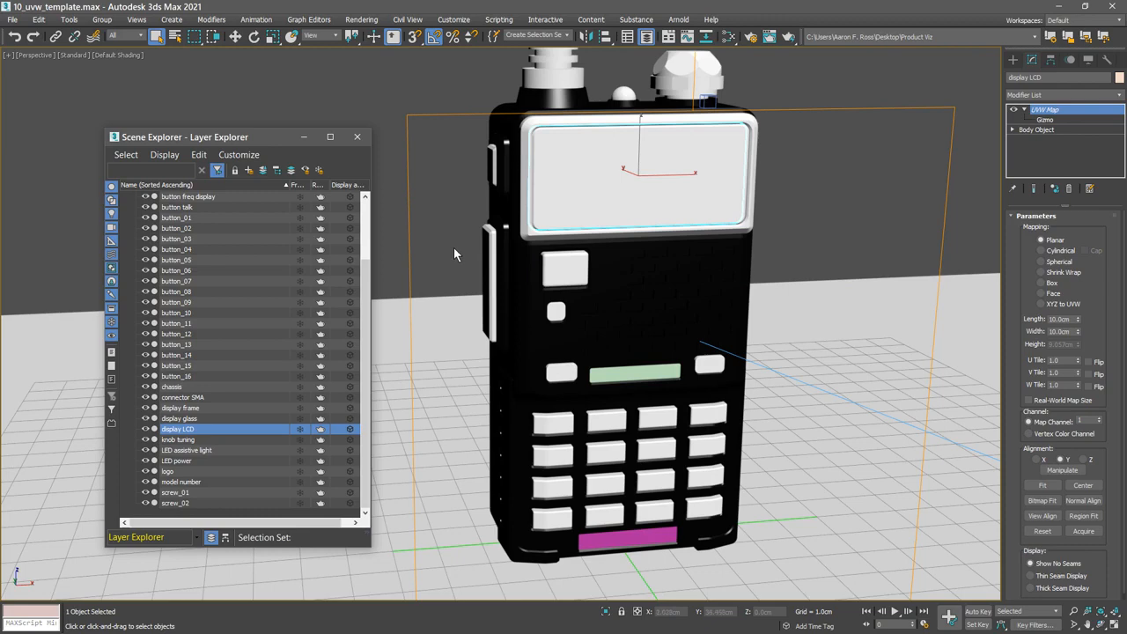
pyautogui.keyDown('ctrl'); pyautogui.click(571, 269); pyautogui.keyUp('ctrl')
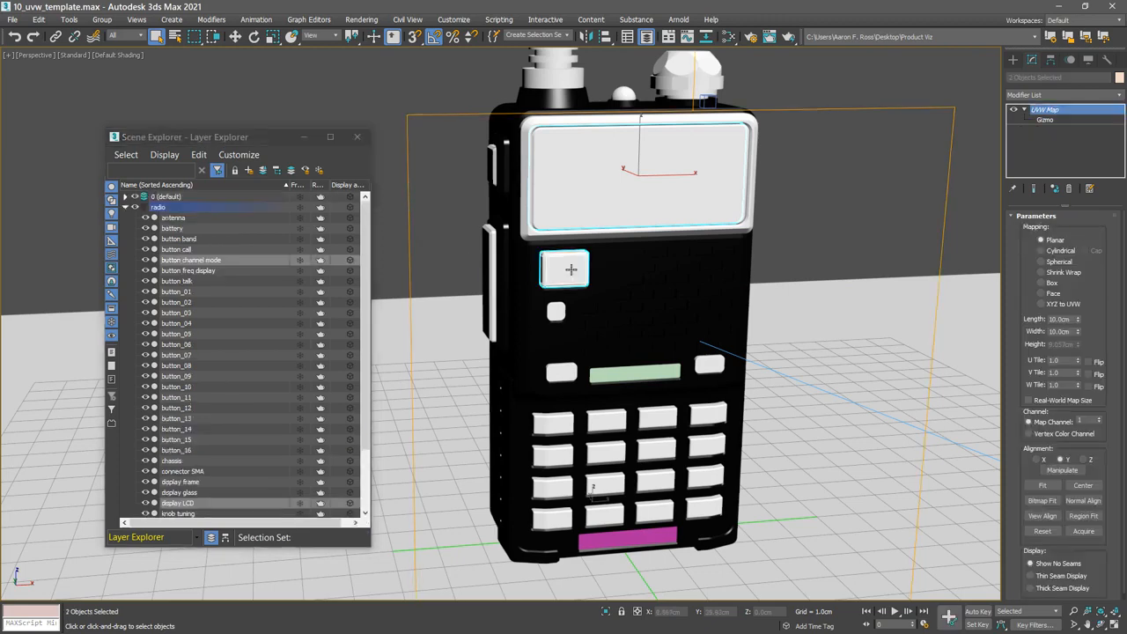
pyautogui.keyDown('ctrl'); pyautogui.click(623, 373); pyautogui.keyUp('ctrl')
pyautogui.keyDown('ctrl'); pyautogui.click(709, 364); pyautogui.keyUp('ctrl')
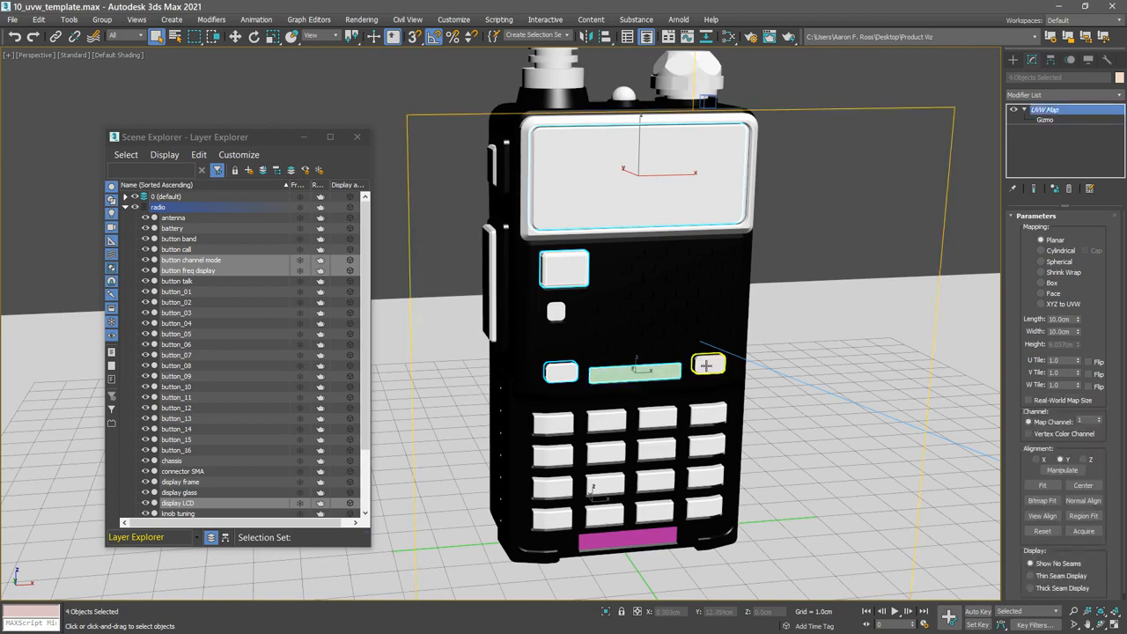
# Step: Add all sixteen keypad buttons and the magenta strip below them to the selection
pyautogui.keyDown('ctrl'); pyautogui.click(552, 421); pyautogui.keyUp('ctrl')
pyautogui.keyDown('ctrl'); pyautogui.click(604, 420); pyautogui.keyUp('ctrl')
pyautogui.keyDown('ctrl'); pyautogui.click(657, 418); pyautogui.keyUp('ctrl')
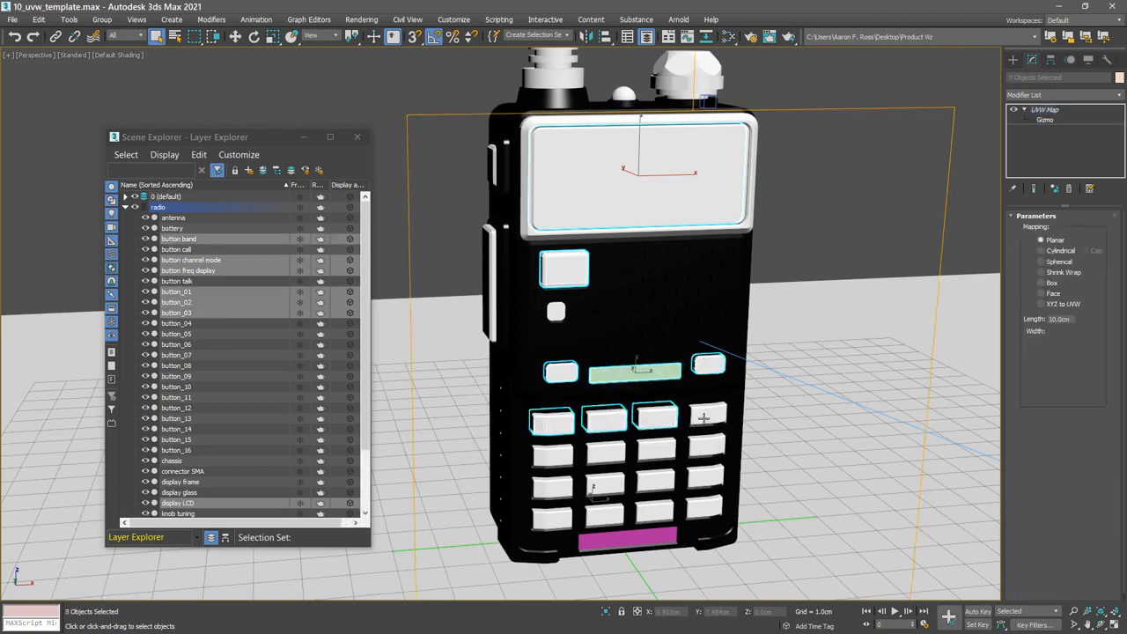
pyautogui.keyDown('ctrl'); pyautogui.click(708, 413); pyautogui.keyUp('ctrl')
pyautogui.keyDown('ctrl'); pyautogui.click(552, 453); pyautogui.keyUp('ctrl')
pyautogui.keyDown('ctrl'); pyautogui.click(604, 451); pyautogui.keyUp('ctrl')
pyautogui.keyDown('ctrl'); pyautogui.click(657, 449); pyautogui.keyUp('ctrl')
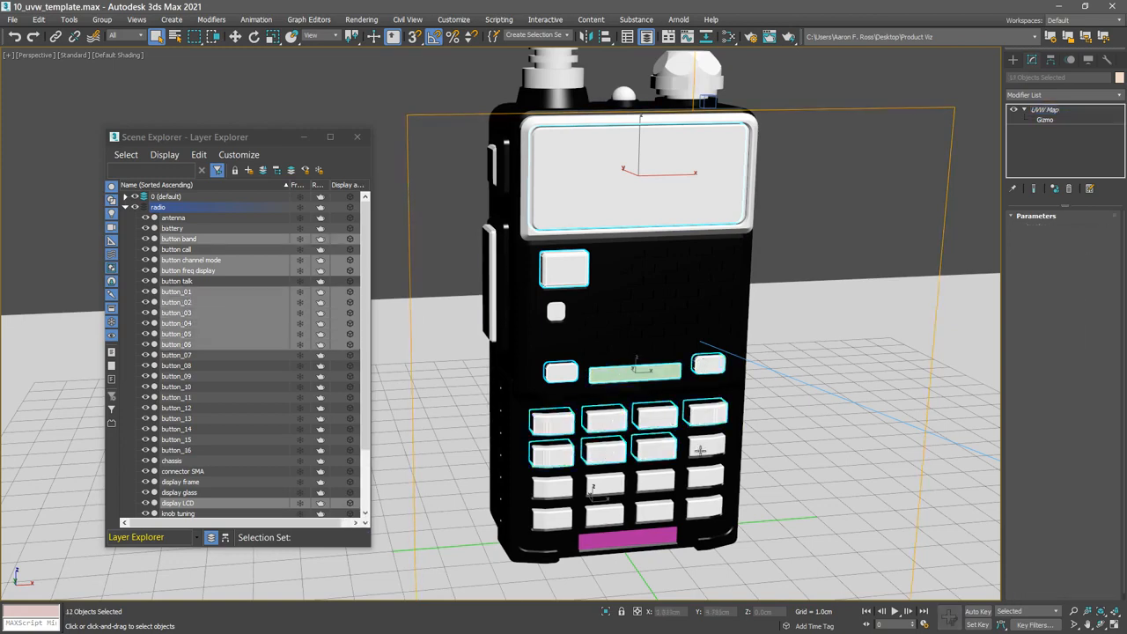
pyautogui.keyDown('ctrl'); pyautogui.click(708, 445); pyautogui.keyUp('ctrl')
pyautogui.keyDown('ctrl'); pyautogui.click(552, 485); pyautogui.keyUp('ctrl')
pyautogui.keyDown('ctrl'); pyautogui.click(605, 482); pyautogui.keyUp('ctrl')
pyautogui.keyDown('ctrl'); pyautogui.click(656, 478); pyautogui.keyUp('ctrl')
pyautogui.keyDown('ctrl'); pyautogui.click(707, 476); pyautogui.keyUp('ctrl')
pyautogui.keyDown('ctrl'); pyautogui.click(552, 518); pyautogui.keyUp('ctrl')
pyautogui.keyDown('ctrl'); pyautogui.click(603, 518); pyautogui.keyUp('ctrl')
pyautogui.keyDown('ctrl'); pyautogui.click(654, 510); pyautogui.keyUp('ctrl')
pyautogui.keyDown('ctrl'); pyautogui.click(704, 506); pyautogui.keyUp('ctrl')
pyautogui.keyDown('ctrl'); pyautogui.click(625, 539); pyautogui.keyUp('ctrl')
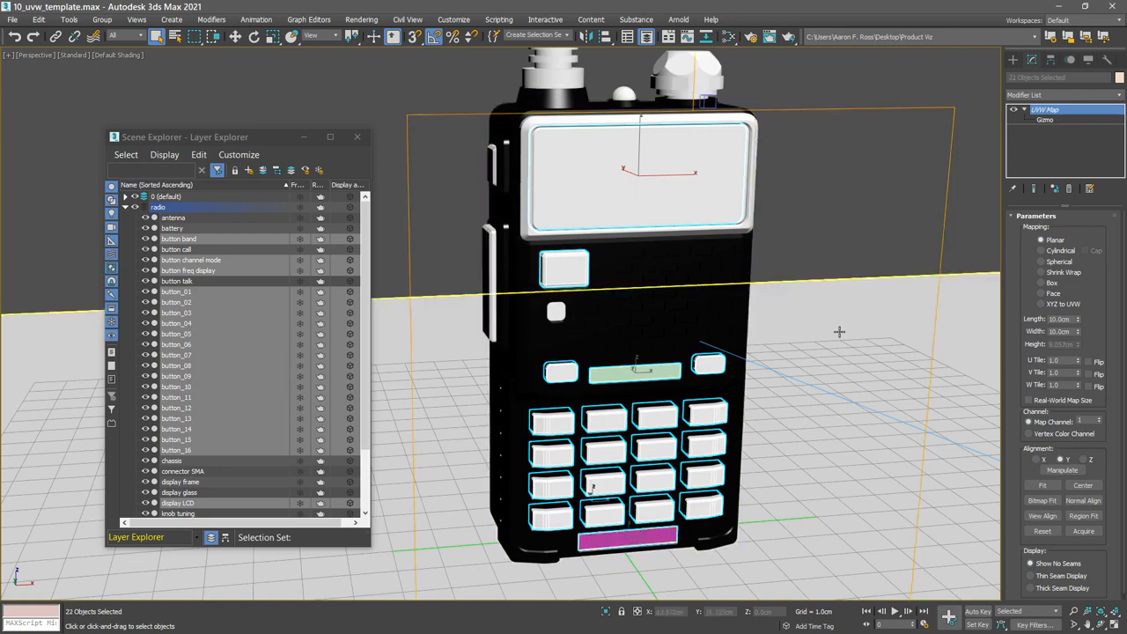
# Step: Save the selected objects as a named selection set called "textured objects" and close the Layer Explorer
pyautogui.click(528, 35)
pyautogui.write('textured objects')
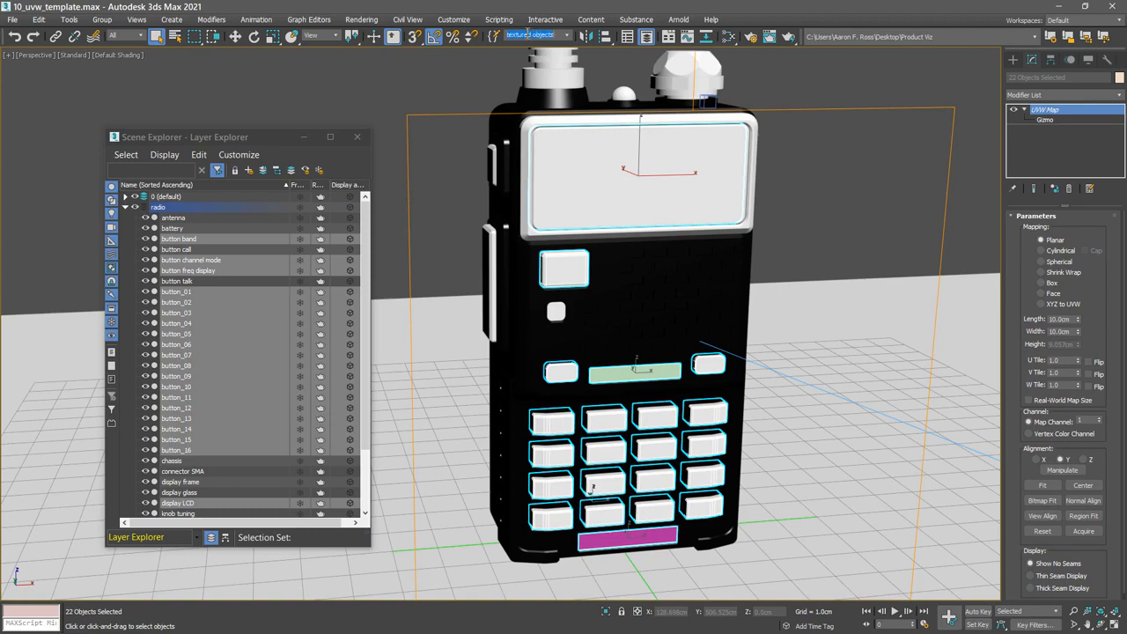
pyautogui.press('Return')
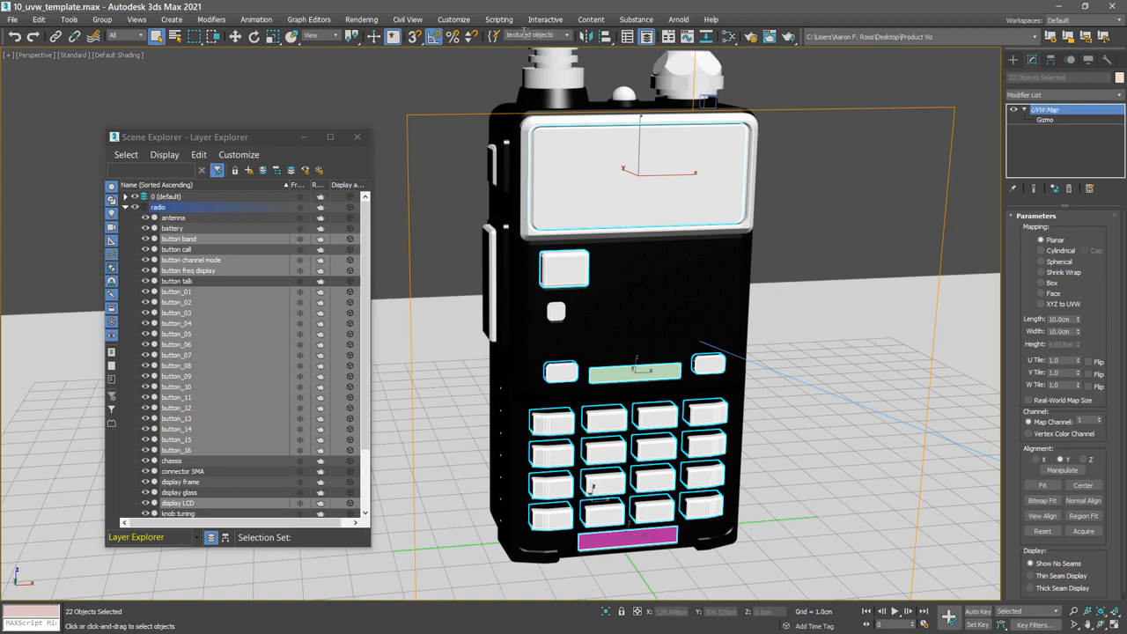
pyautogui.click(357, 137)
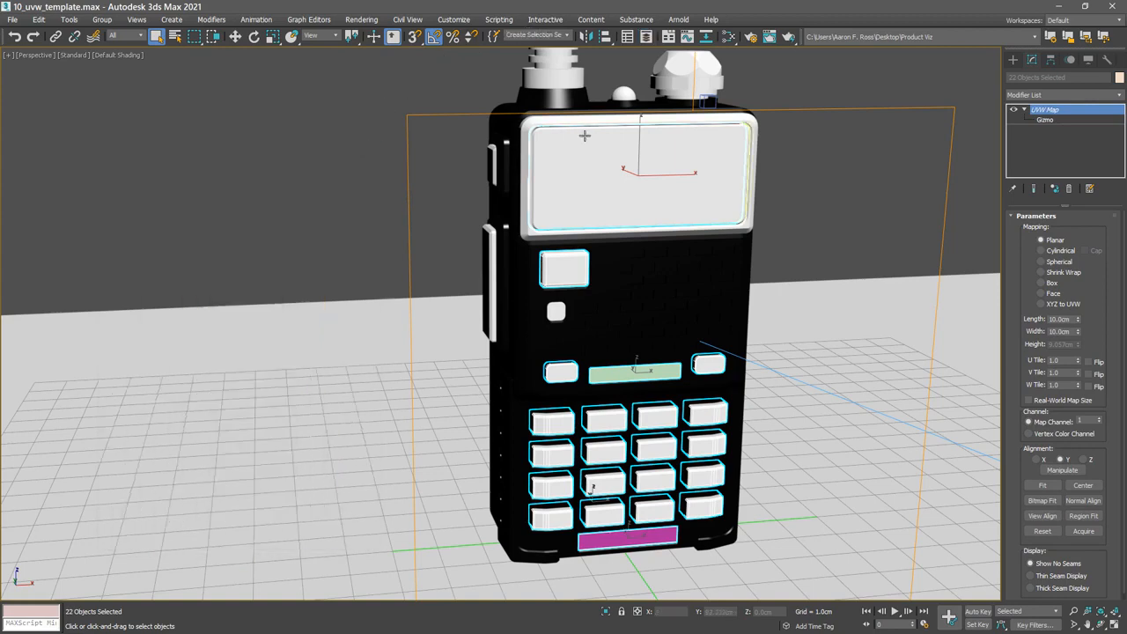
# Step: Apply an Unwrap UVW modifier to all the selected objects and open their coordinates in the UV editor
pyautogui.click(1119, 95)
pyautogui.moveTo(1120, 113); pyautogui.dragTo(1117, 405)
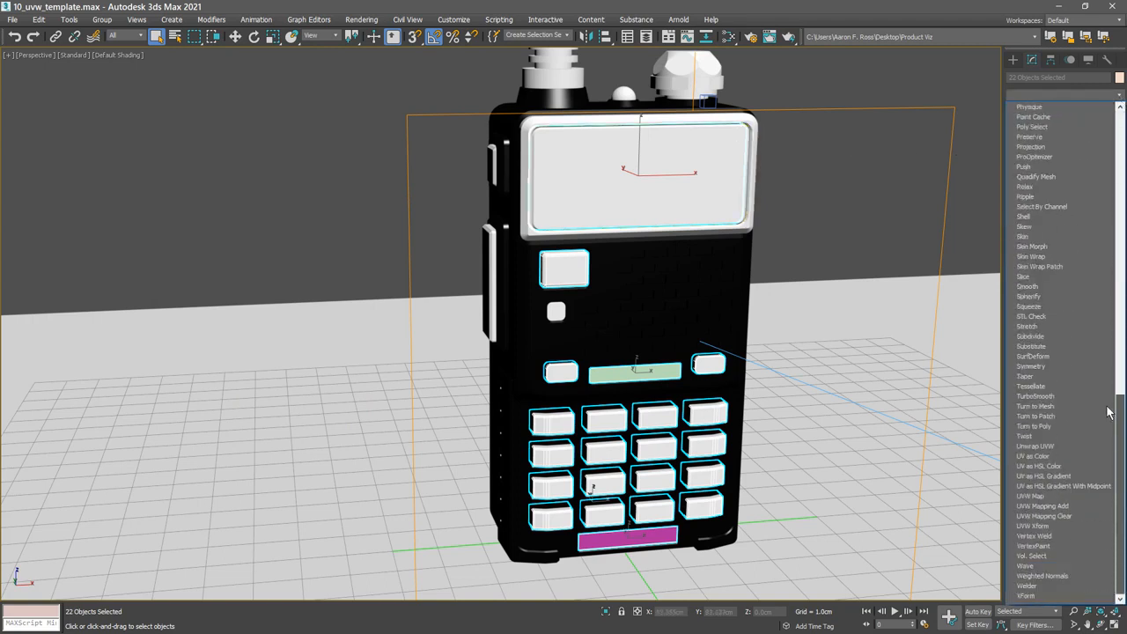
pyautogui.click(1064, 446)
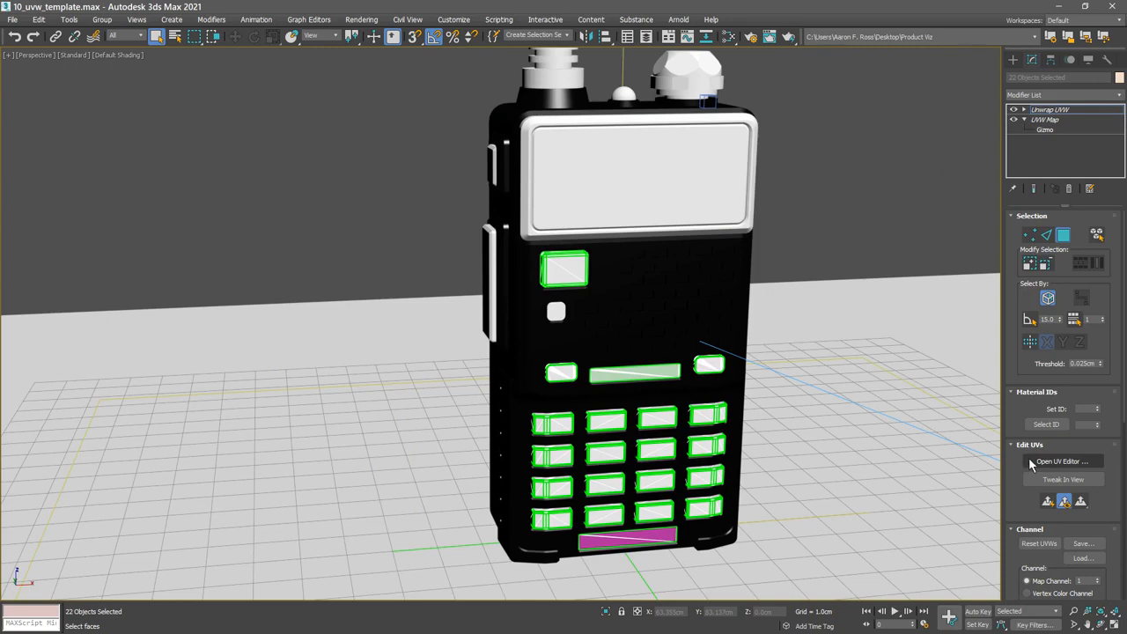
pyautogui.click(1030, 459)
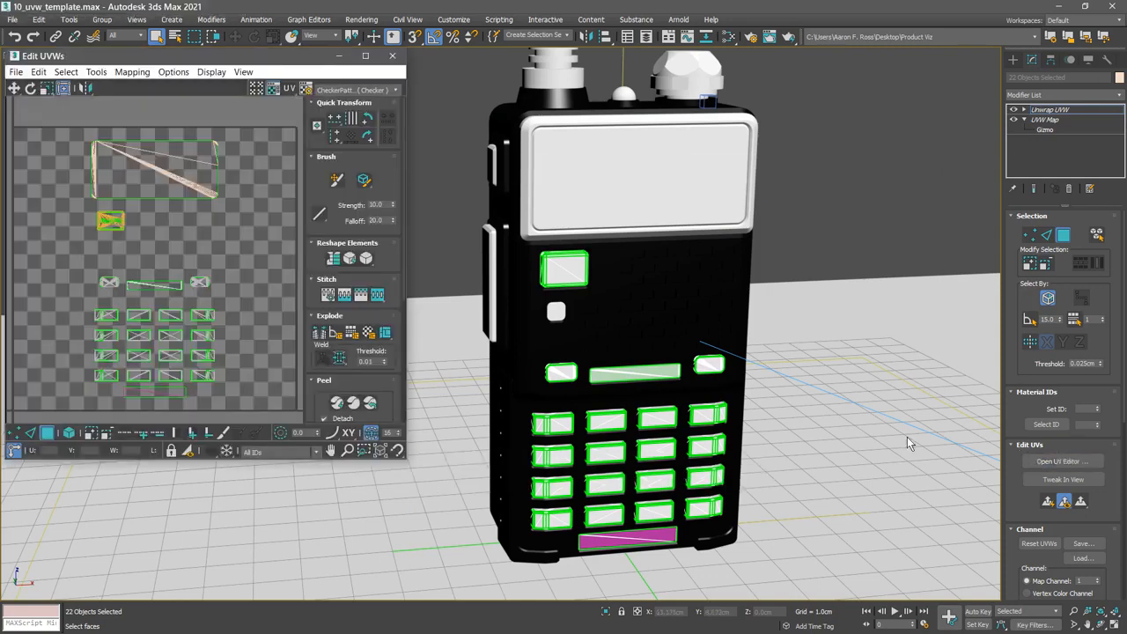
pyautogui.moveTo(243, 58); pyautogui.dragTo(353, 115)
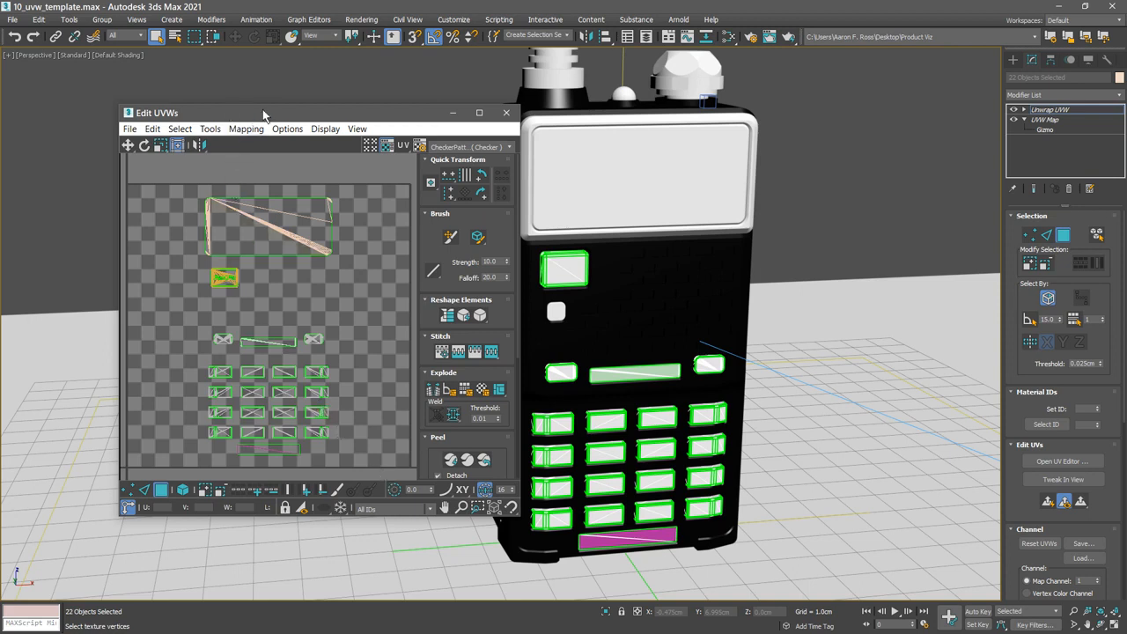
# Step: Bring up the UVW template render settings, render a test template at 1024 x 1024 and close the rendered image
pyautogui.click(211, 129)
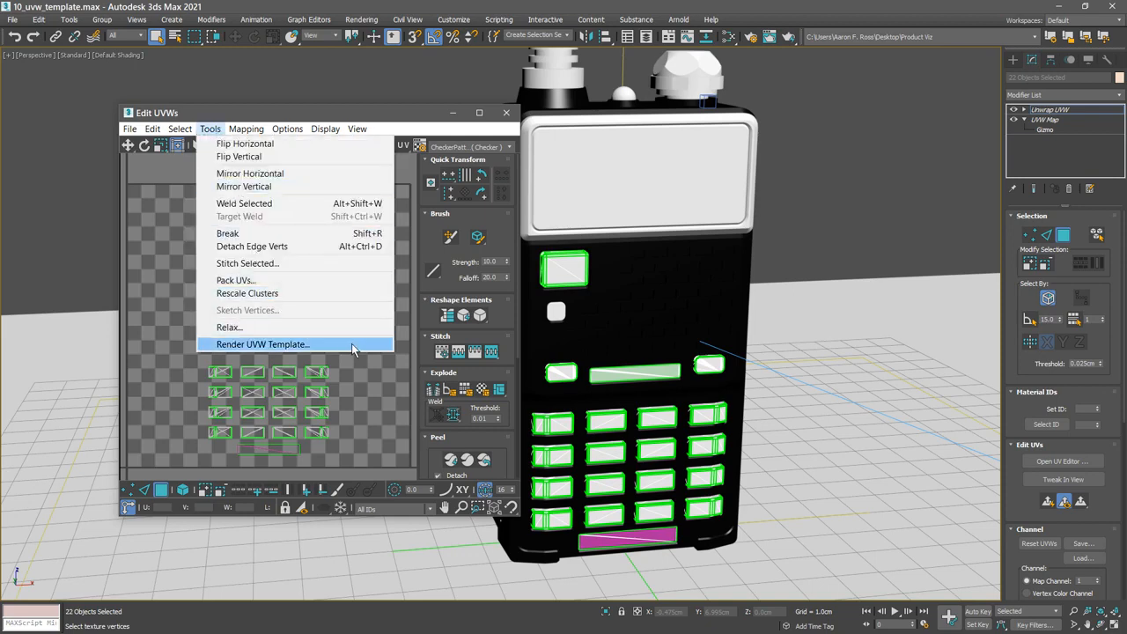
pyautogui.click(262, 344)
pyautogui.moveTo(180, 145); pyautogui.dragTo(81, 146)
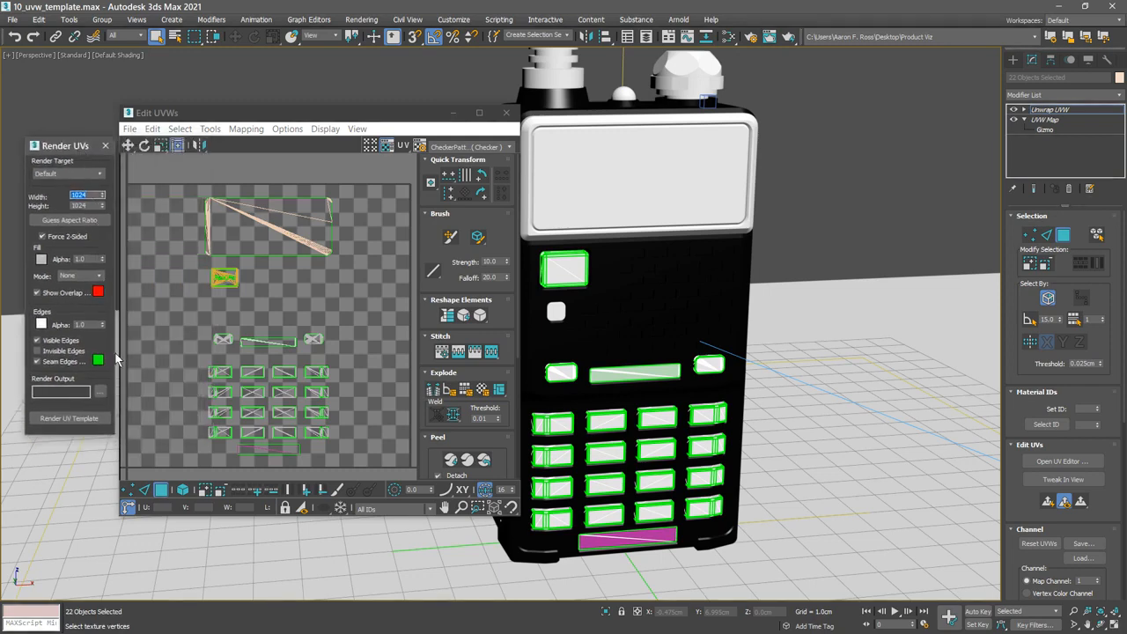
pyautogui.click(88, 420)
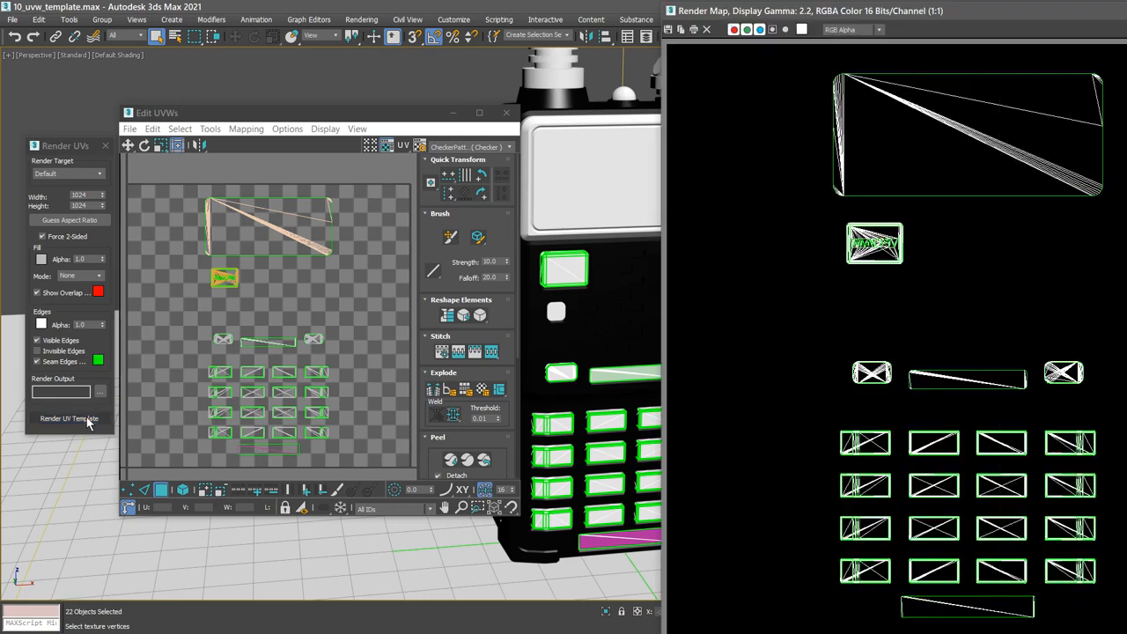
pyautogui.moveTo(819, 22); pyautogui.dragTo(519, 20)
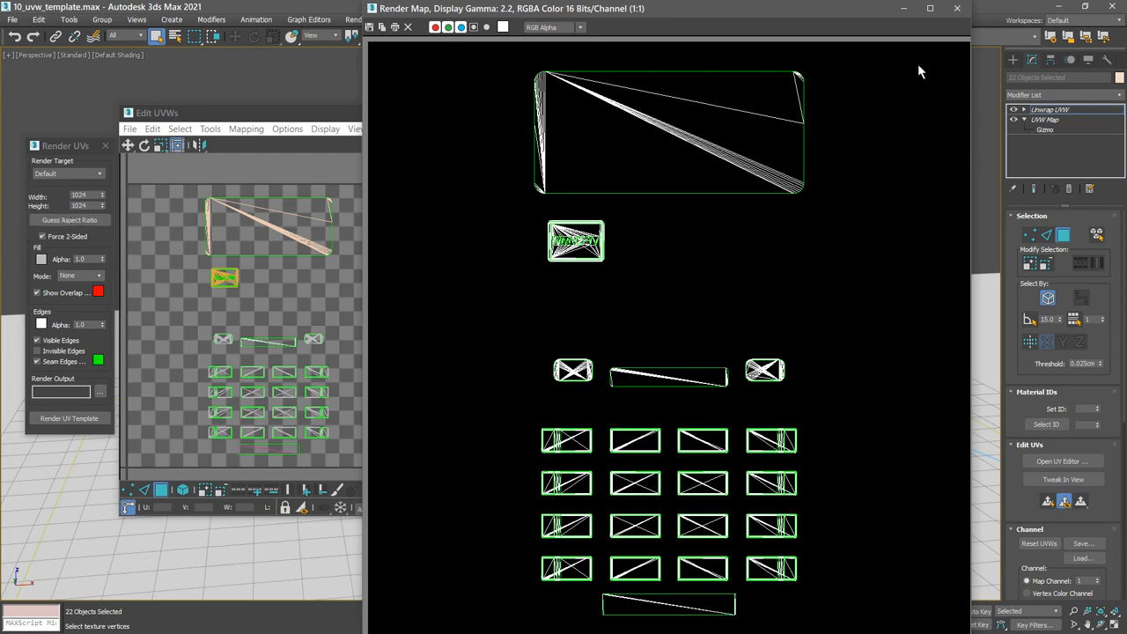
pyautogui.click(957, 8)
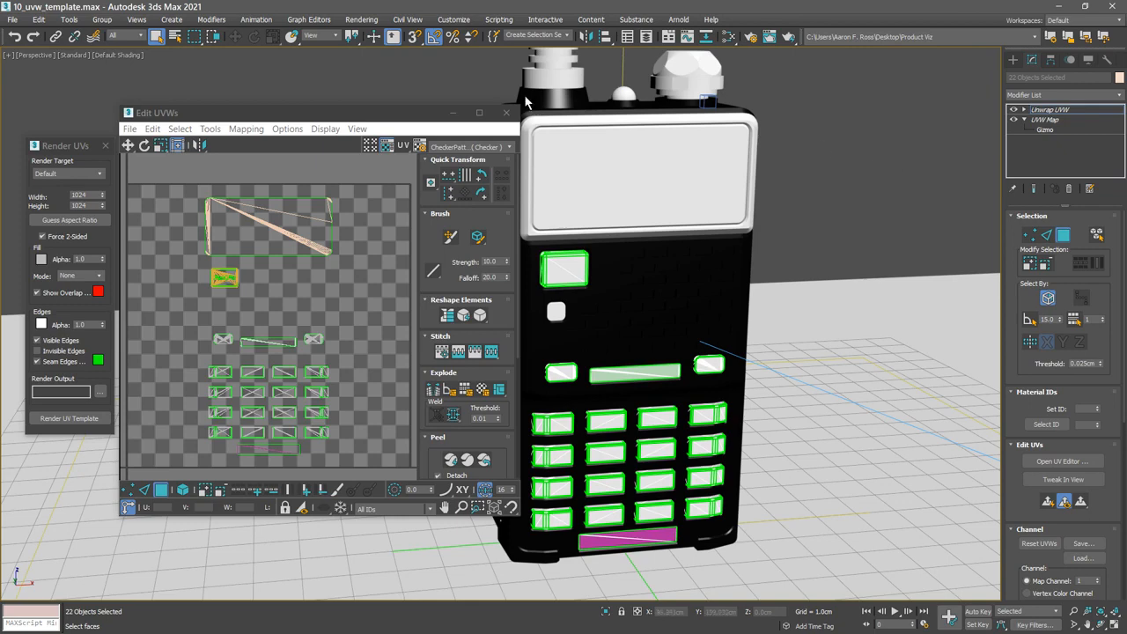
# Step: Calculate the pixel size of a 100 x 100 mm print at 600 DPI with the Print Size Wizard and close it
pyautogui.click(361, 20)
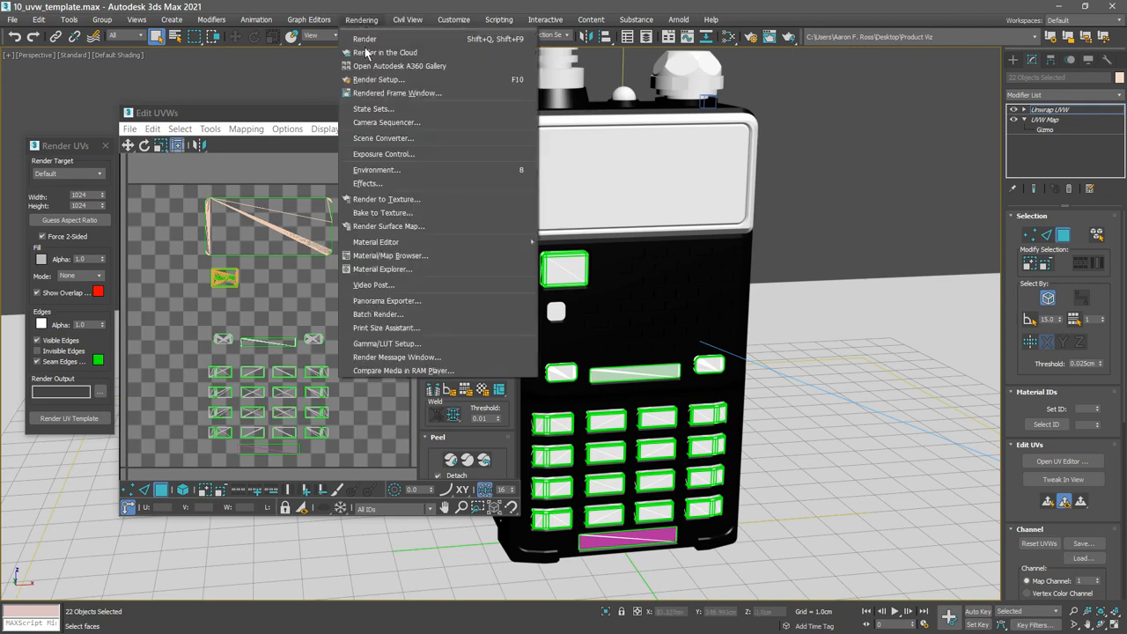
pyautogui.click(448, 328)
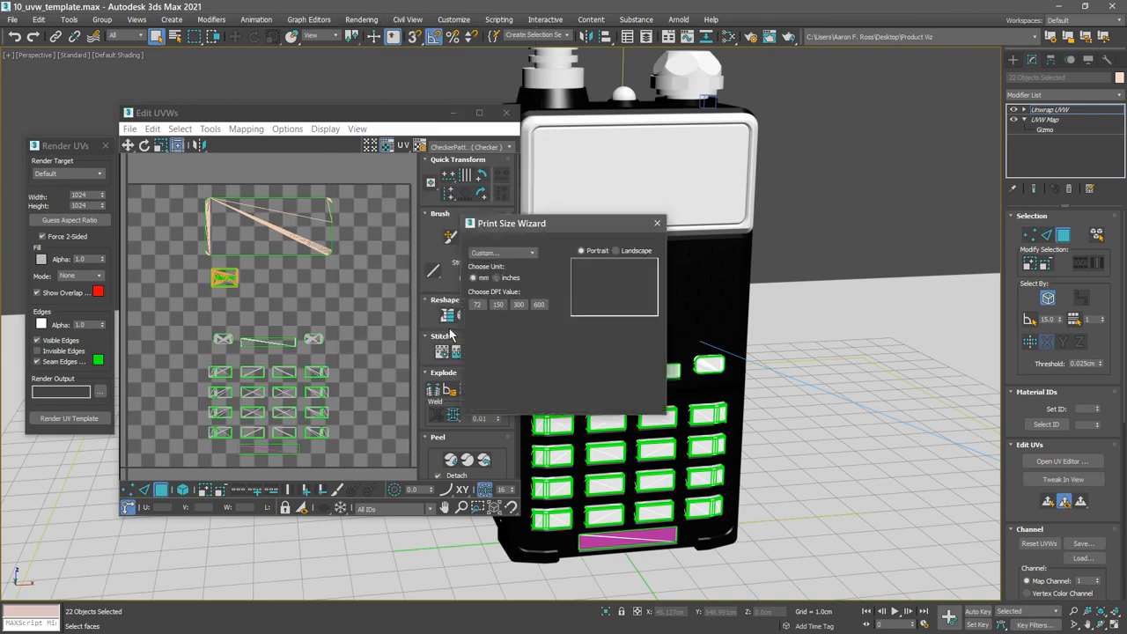
pyautogui.moveTo(533, 225); pyautogui.dragTo(836, 138)
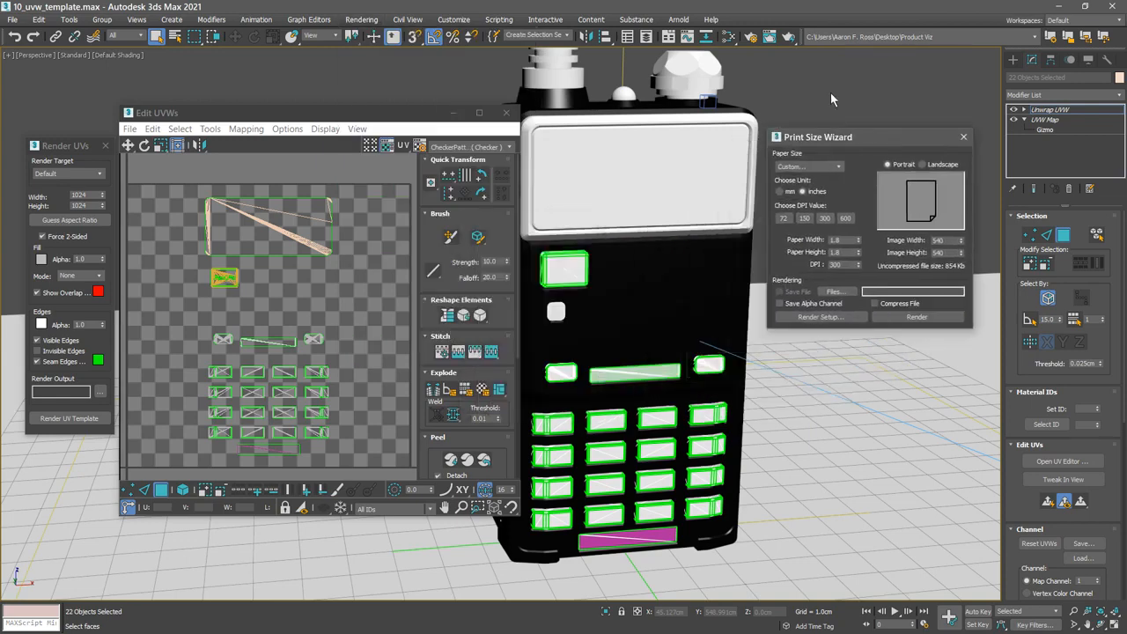
pyautogui.click(779, 191)
pyautogui.moveTo(852, 240); pyautogui.dragTo(825, 244)
pyautogui.write('100')
pyautogui.press('Tab')
pyautogui.write('600')
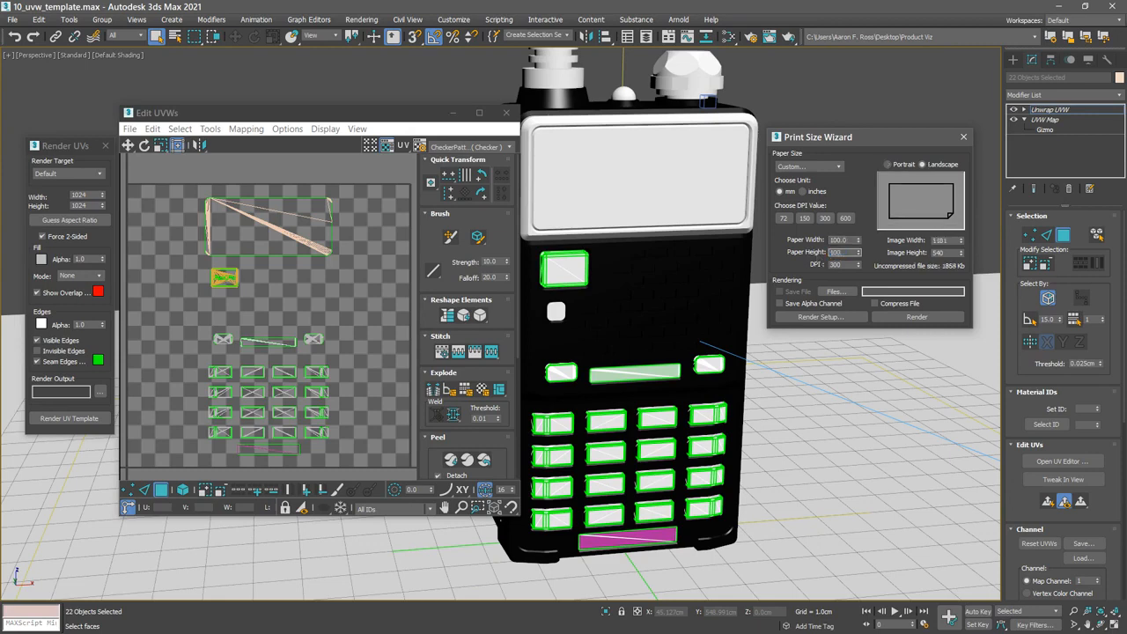
pyautogui.click(778, 259)
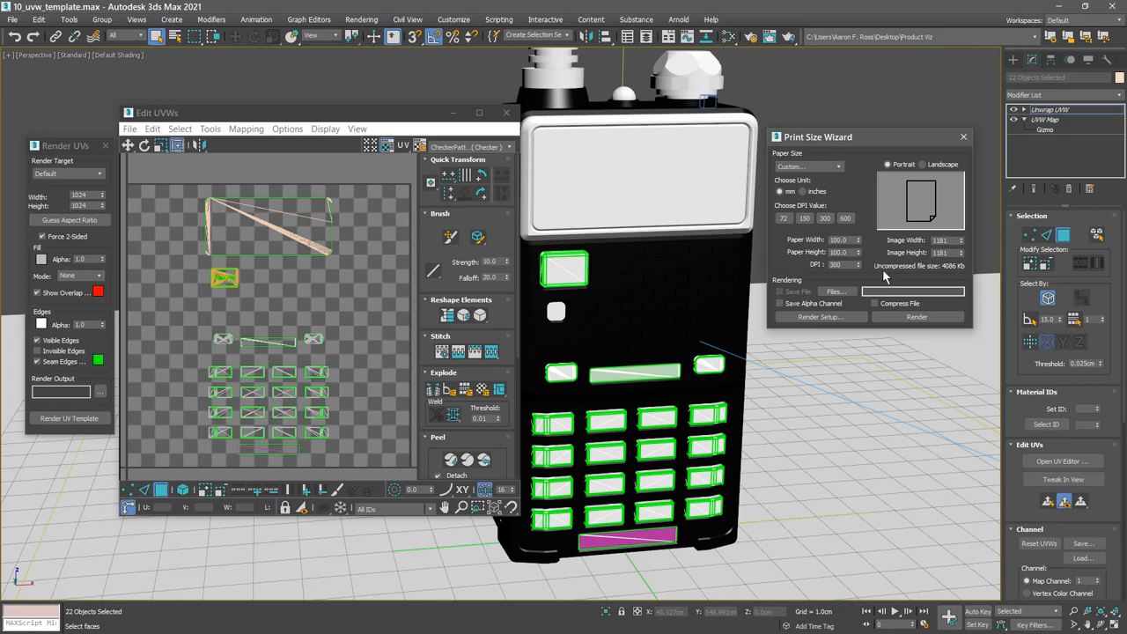
pyautogui.click(845, 217)
pyautogui.click(964, 136)
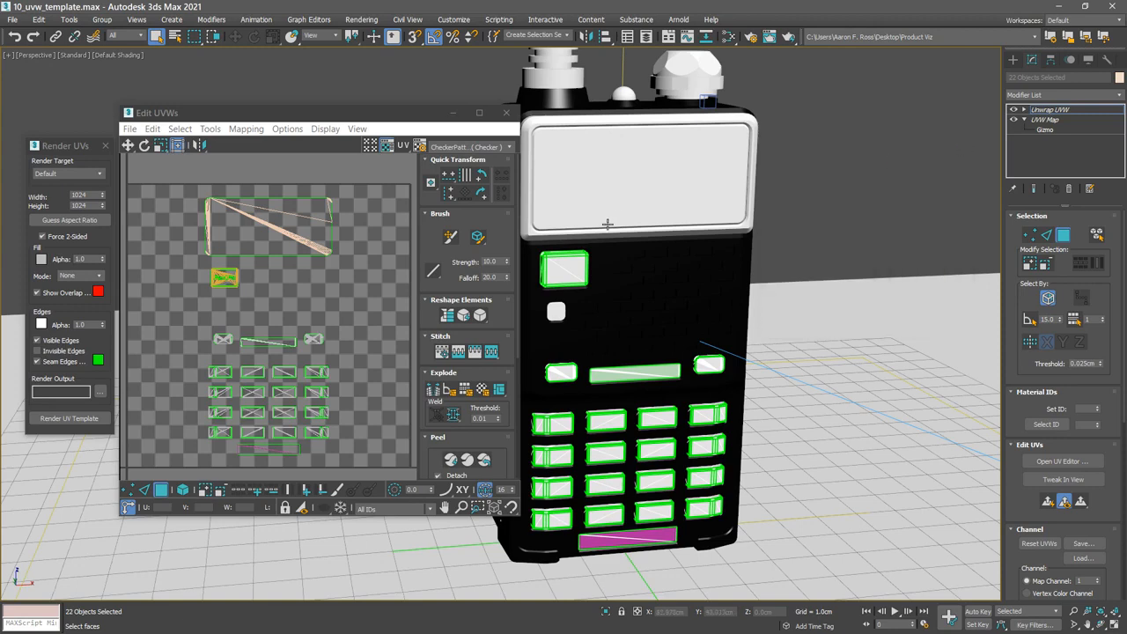
# Step: Set the UV template's width and height to 2362 pixels and render it
pyautogui.moveTo(97, 195); pyautogui.dragTo(40, 193)
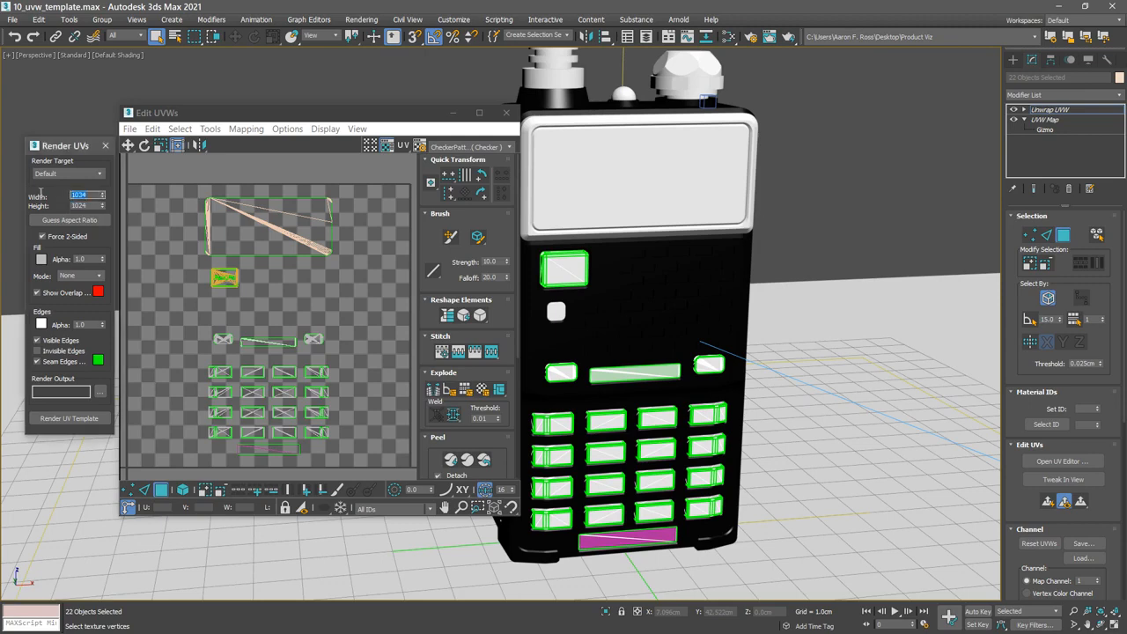
pyautogui.write('2048')
pyautogui.press('Tab')
pyautogui.write('236')
pyautogui.click(63, 419)
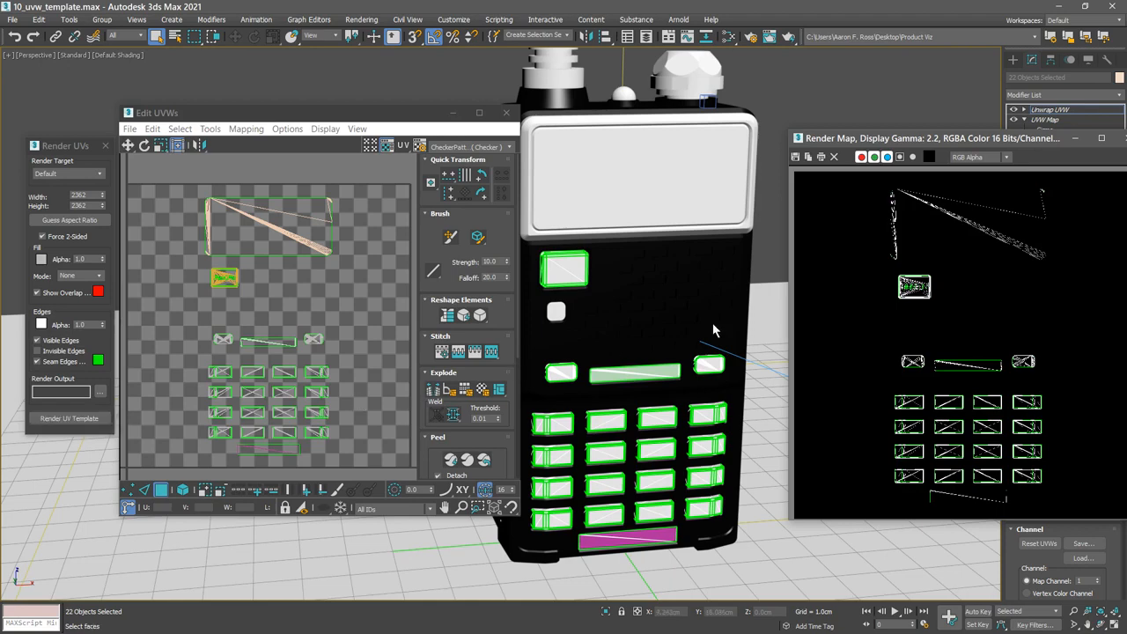
# Step: Enlarge the render window, view the template at 1:2 scale and examine its alpha channel before returning to colour
pyautogui.moveTo(885, 139); pyautogui.dragTo(427, 33)
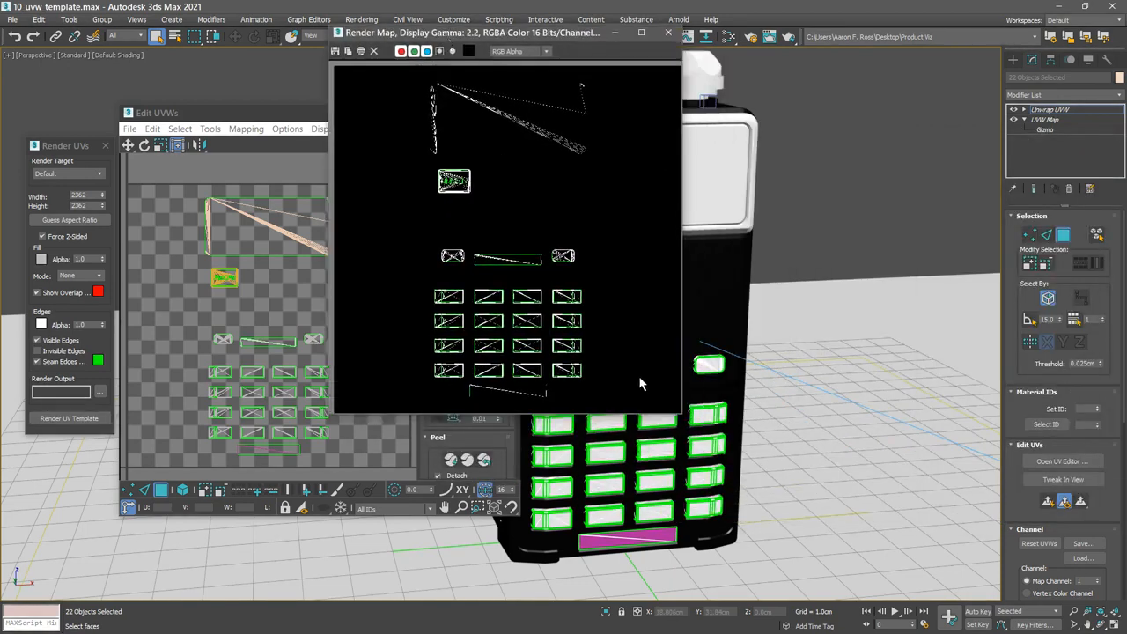
pyautogui.moveTo(683, 414); pyautogui.dragTo(785, 543)
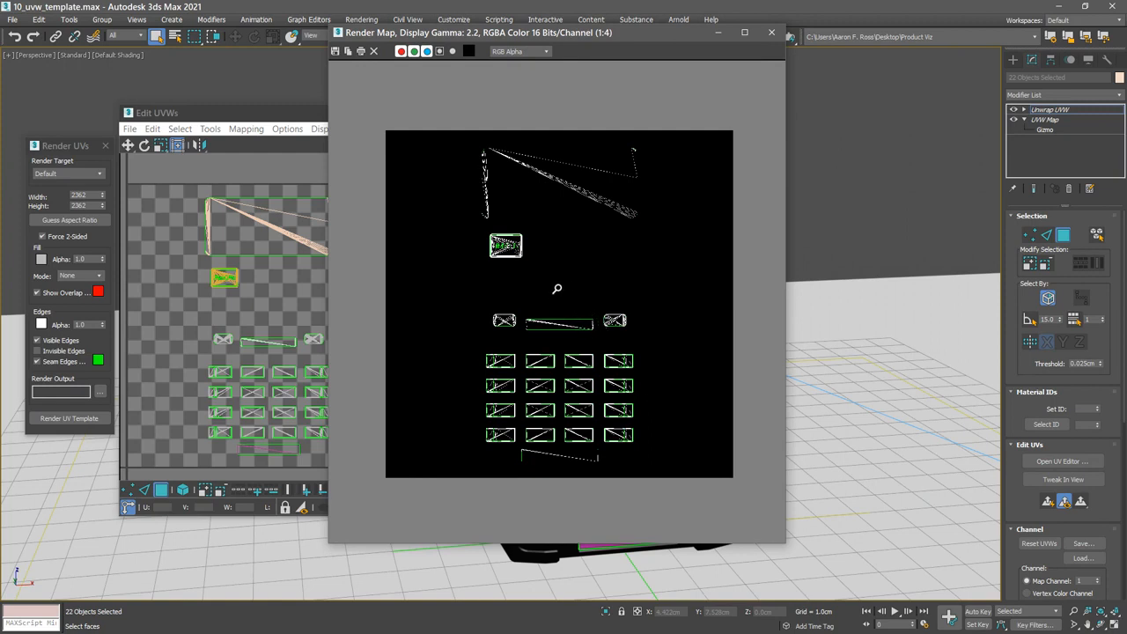
pyautogui.keyDown('ctrl'); pyautogui.click(557, 288); pyautogui.keyUp('ctrl')
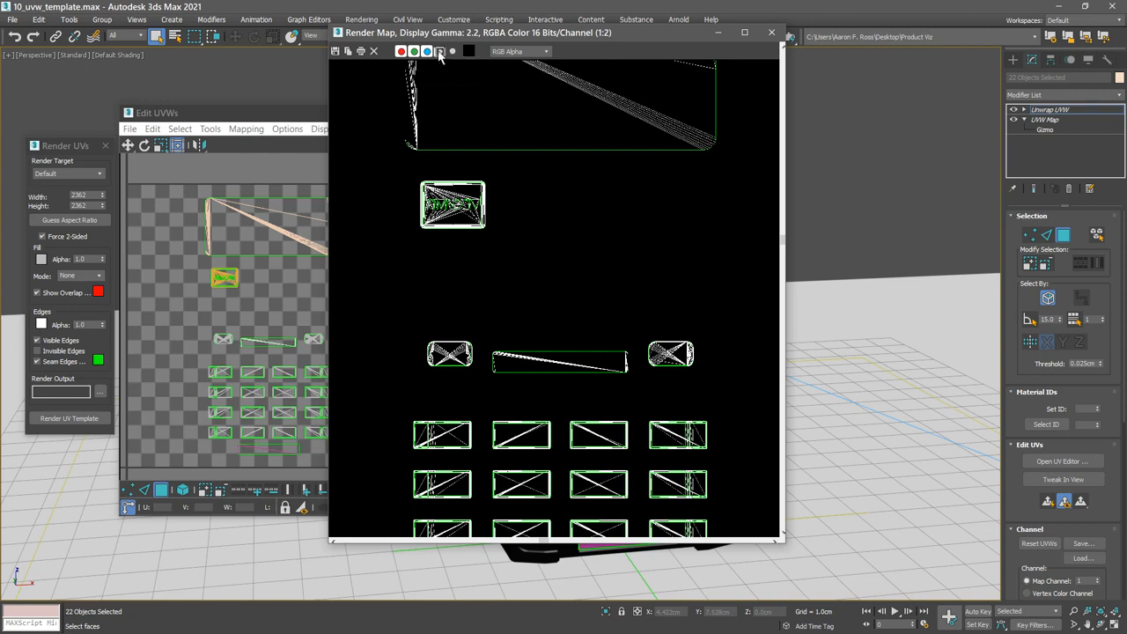
pyautogui.click(439, 51)
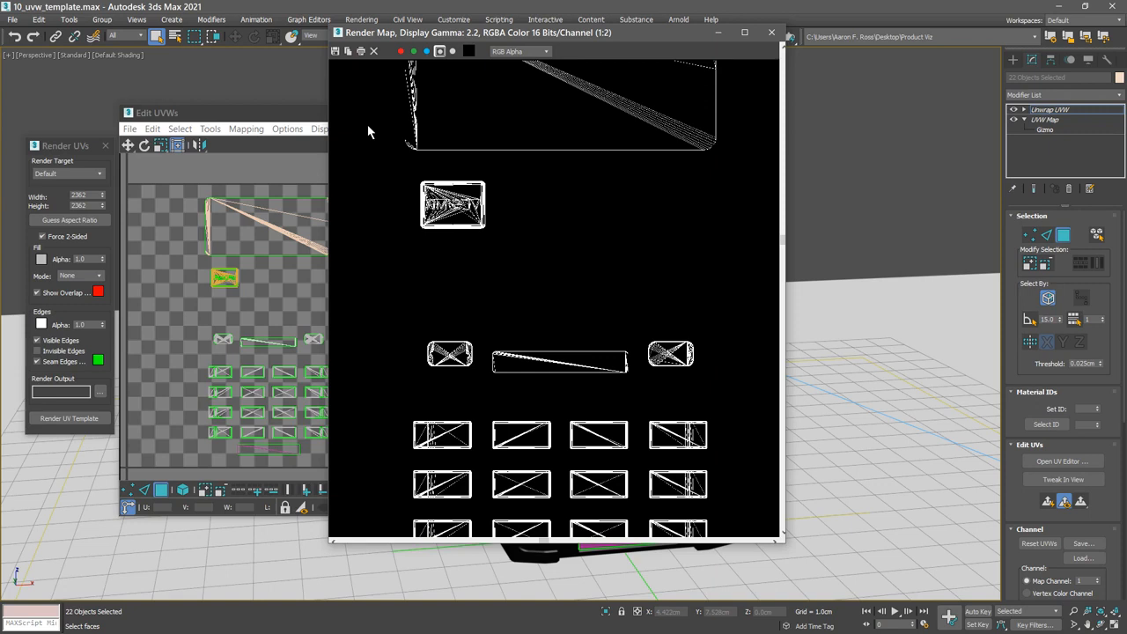
pyautogui.click(438, 53)
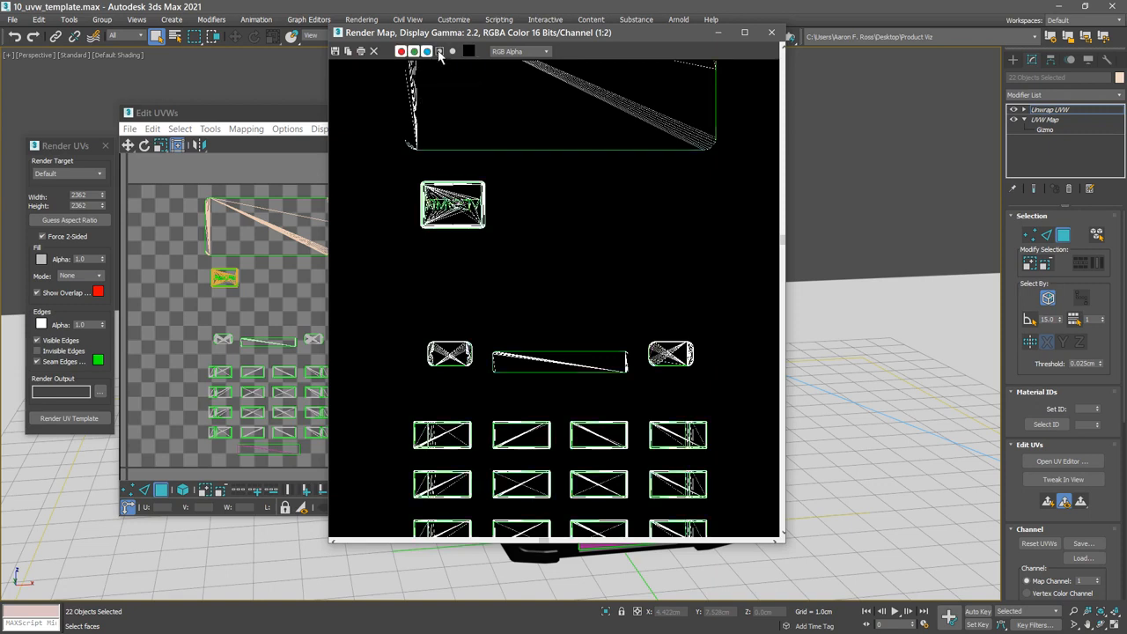
pyautogui.moveTo(448, 41); pyautogui.dragTo(469, 89)
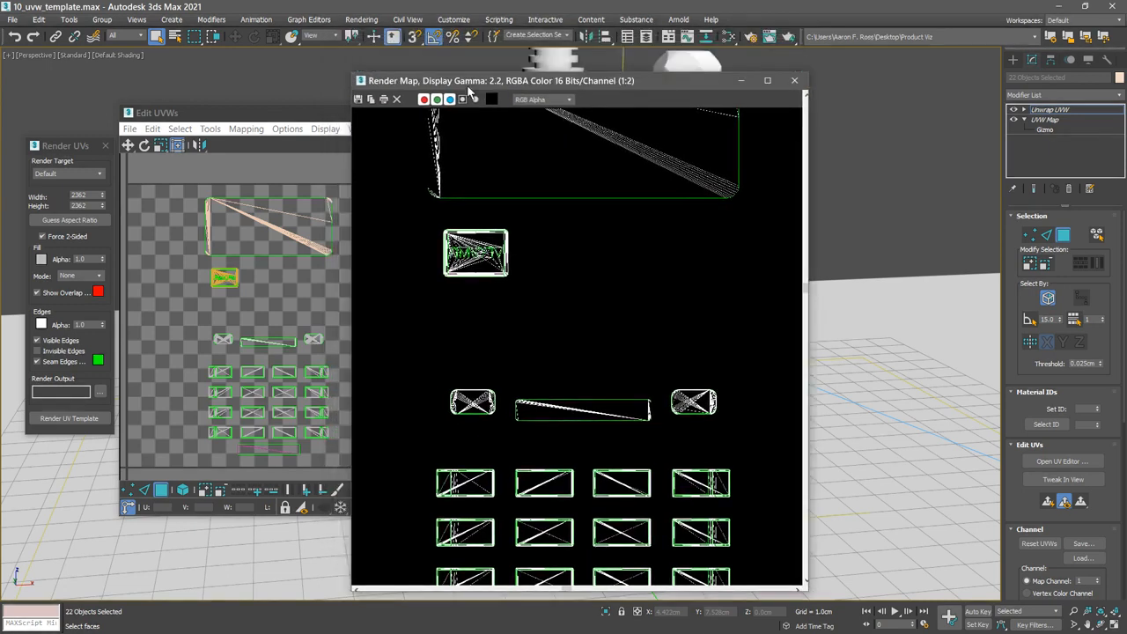
# Step: Set the UV template's fill mode to Solid, render it, and close the earlier unfilled render
pyautogui.click(64, 280)
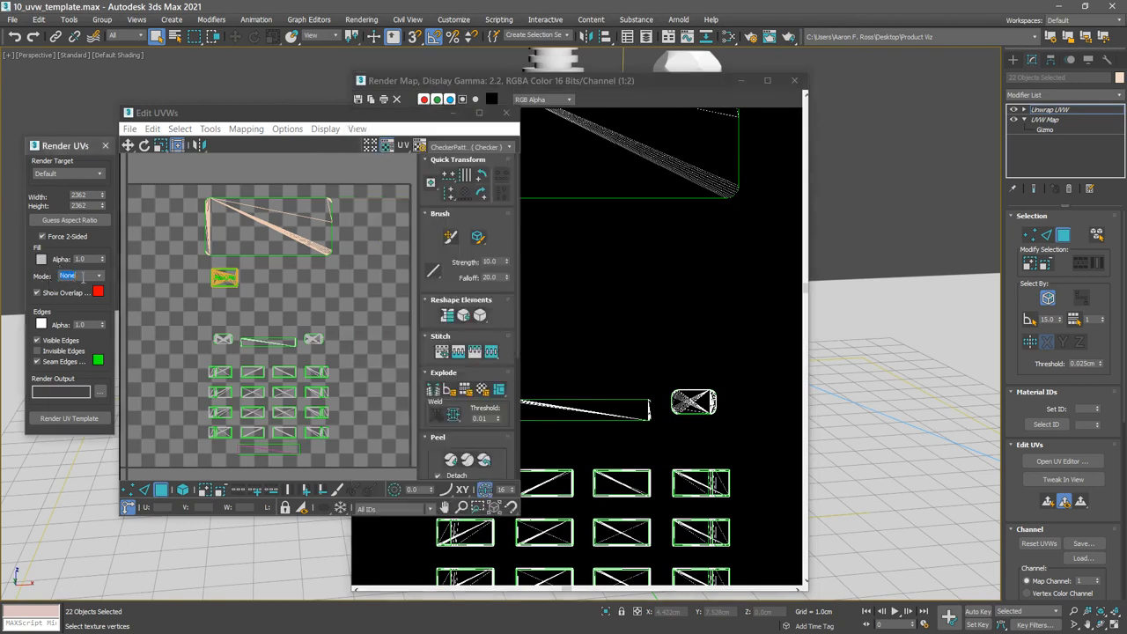
pyautogui.click(99, 277)
pyautogui.click(93, 295)
pyautogui.click(77, 418)
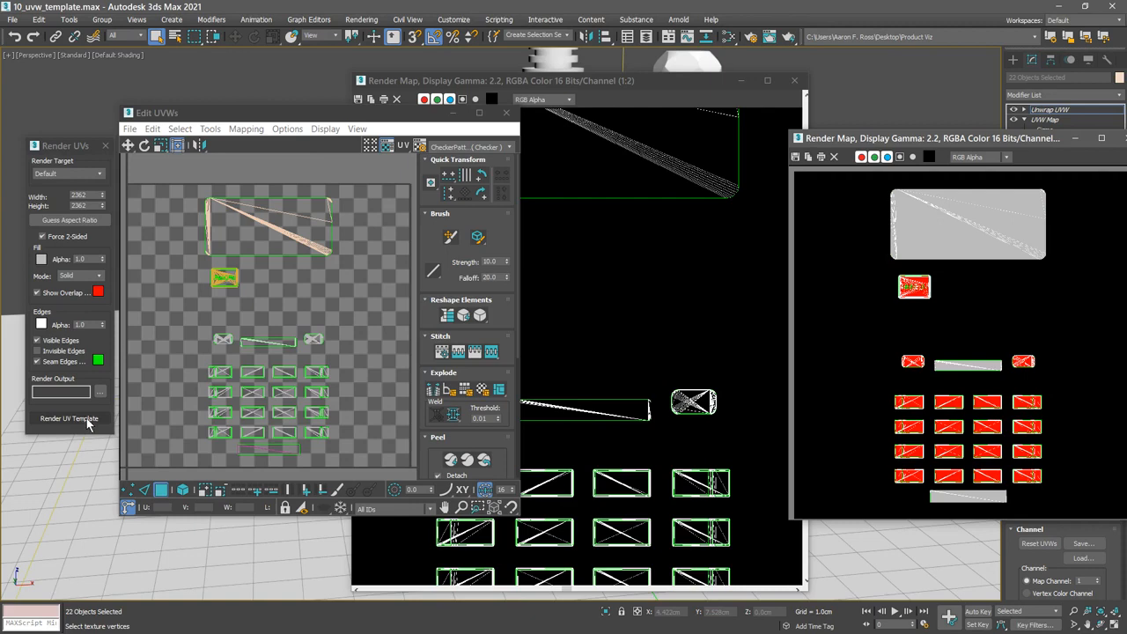
pyautogui.click(794, 80)
pyautogui.moveTo(874, 132); pyautogui.dragTo(608, 93)
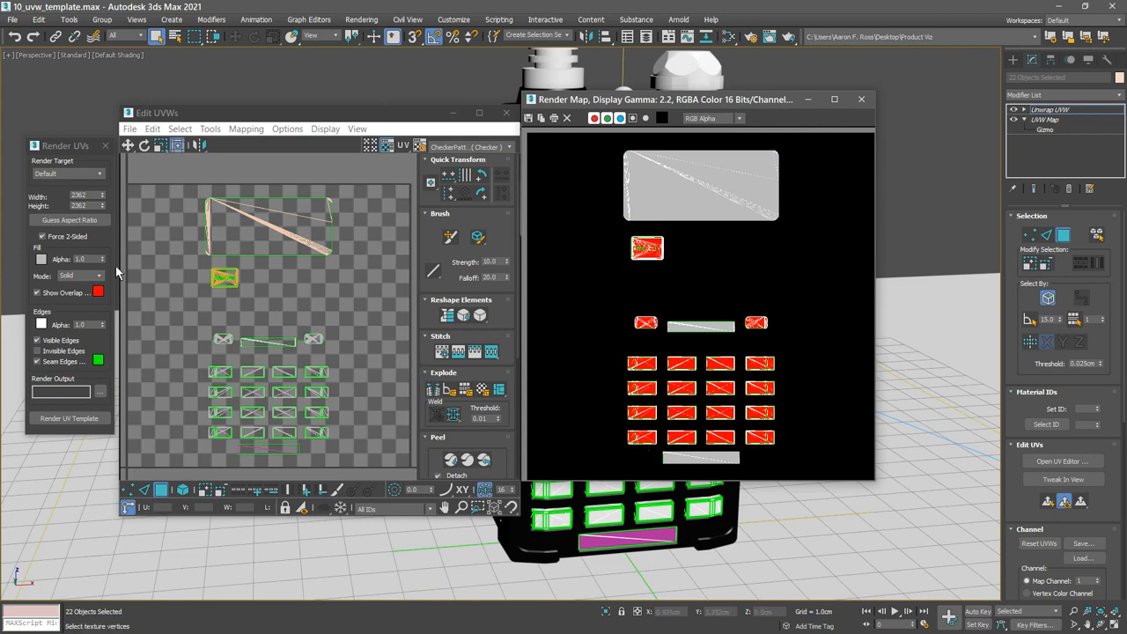
# Step: Turn off the overlap display, re-render the UV template, and close the previous render to inspect the new one up close
pyautogui.click(37, 293)
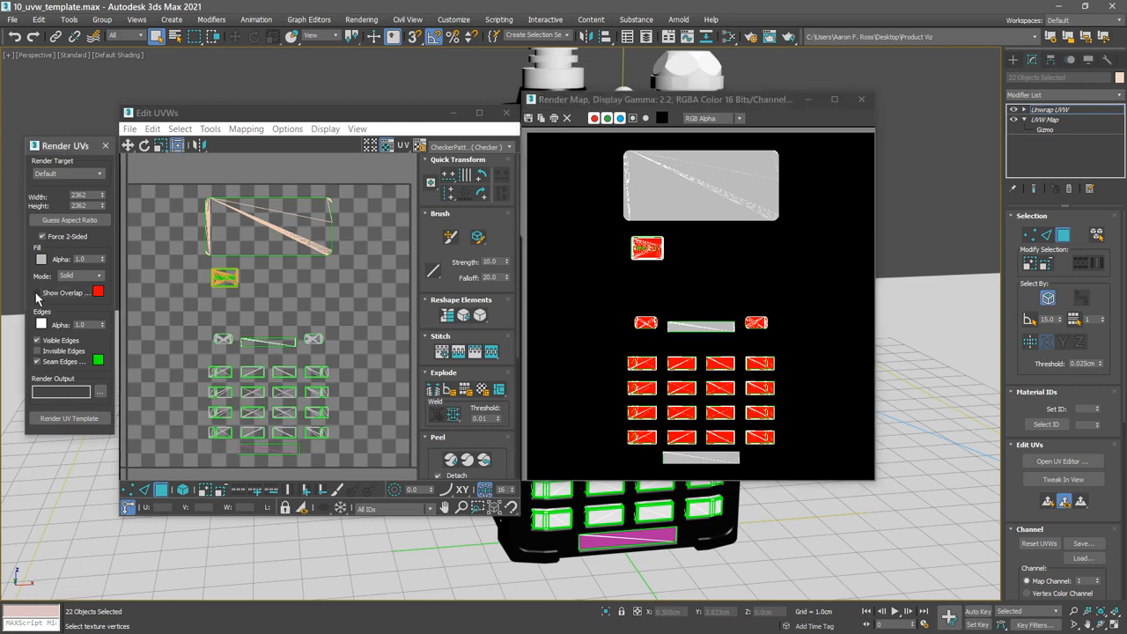
pyautogui.click(60, 422)
pyautogui.click(862, 100)
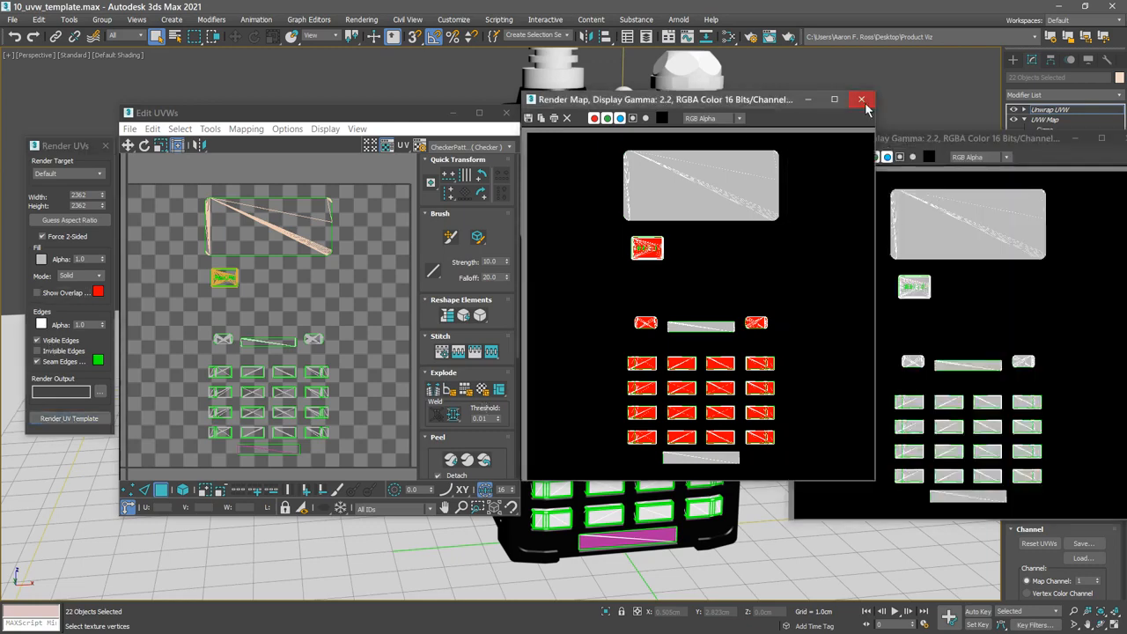
pyautogui.click(862, 100)
pyautogui.moveTo(909, 137); pyautogui.dragTo(602, 87)
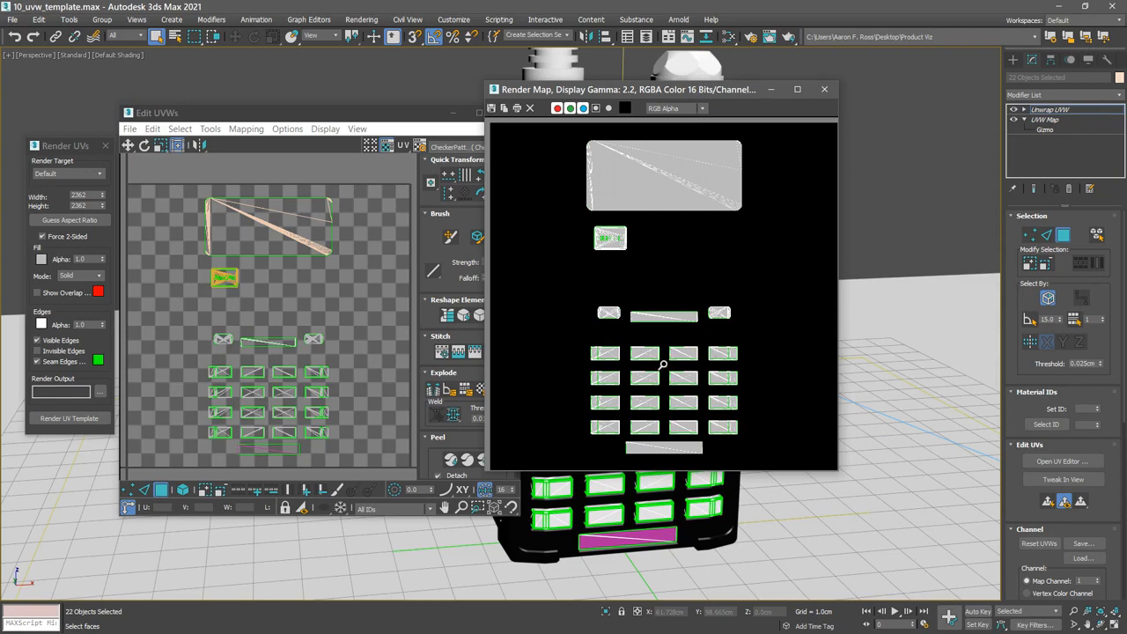
pyautogui.scroll(2, 652, 356)
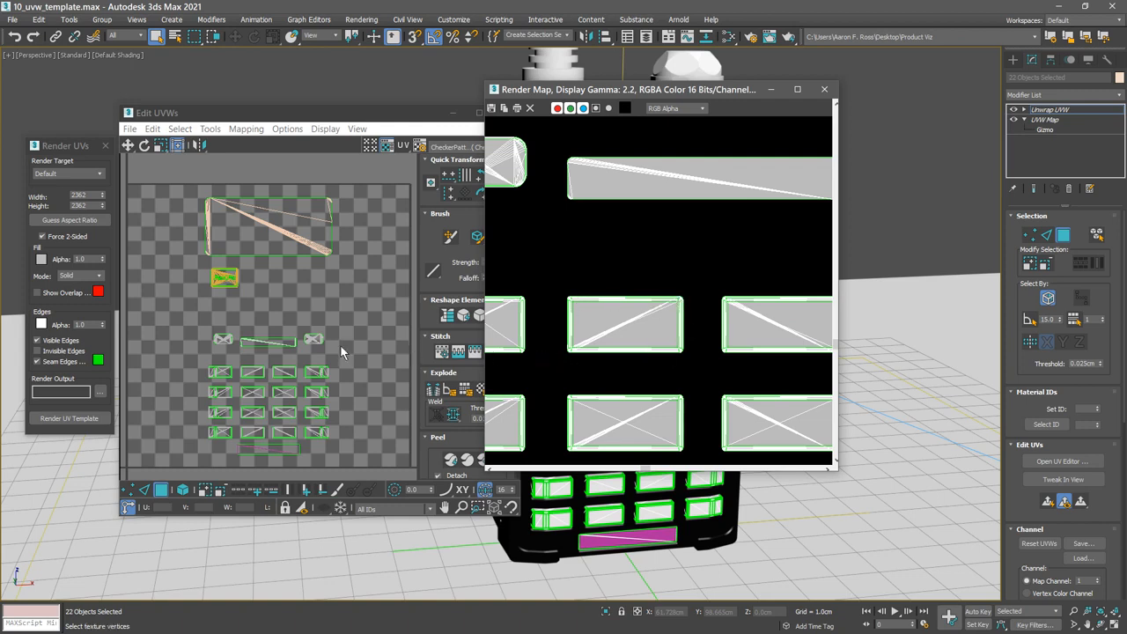
# Step: Turn off seam edges, replace the open render with a new UV template render, and check its alpha channel
pyautogui.click(37, 361)
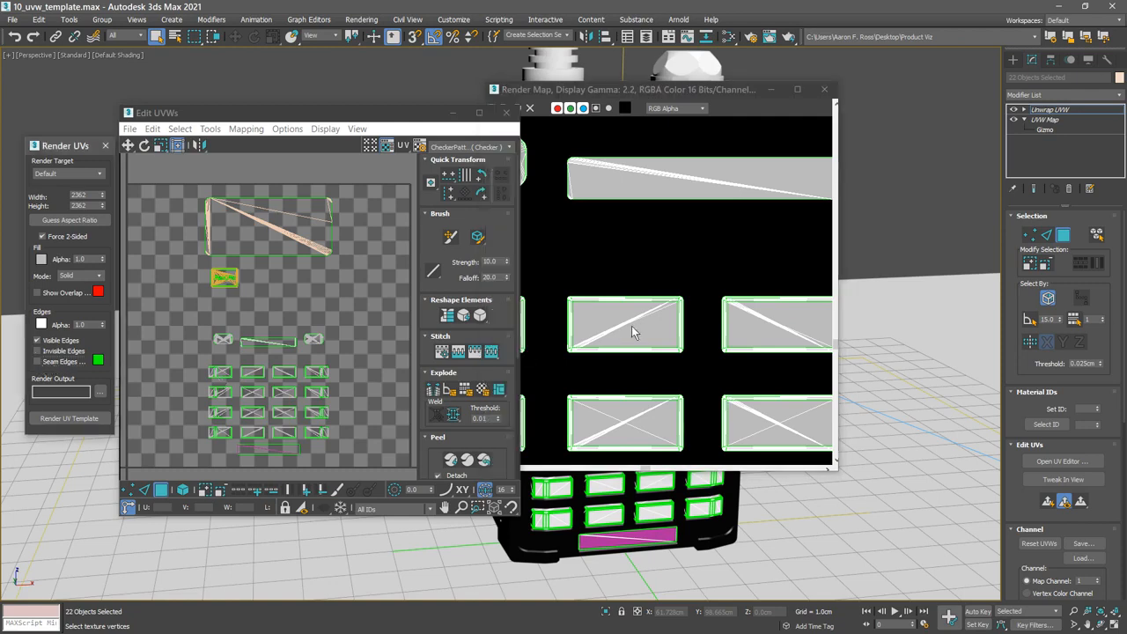
pyautogui.click(824, 89)
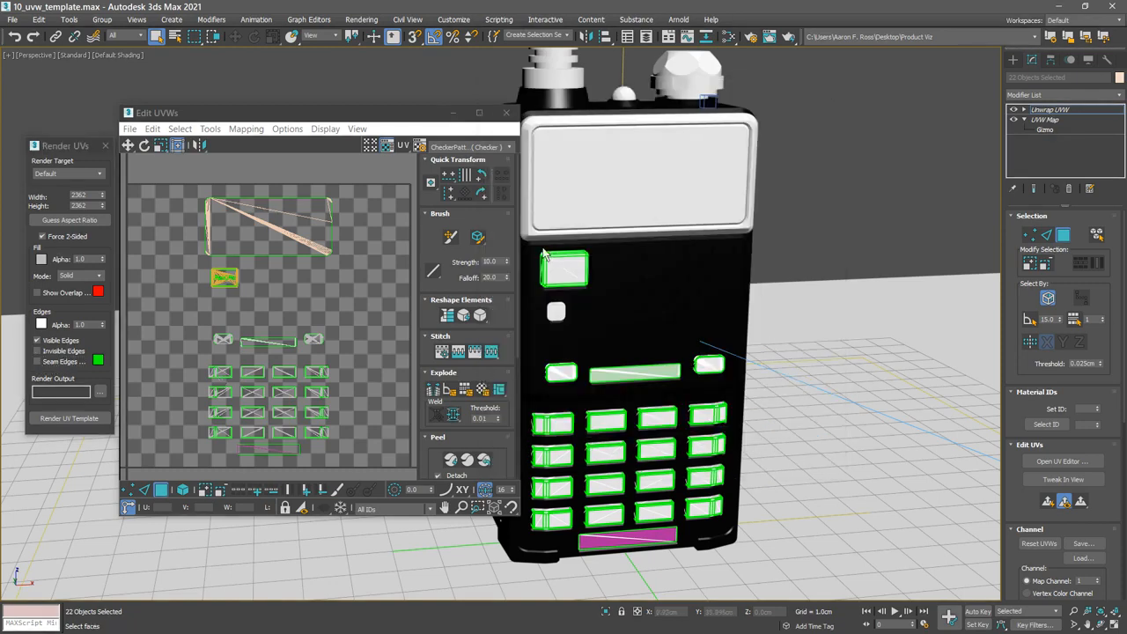
pyautogui.click(58, 419)
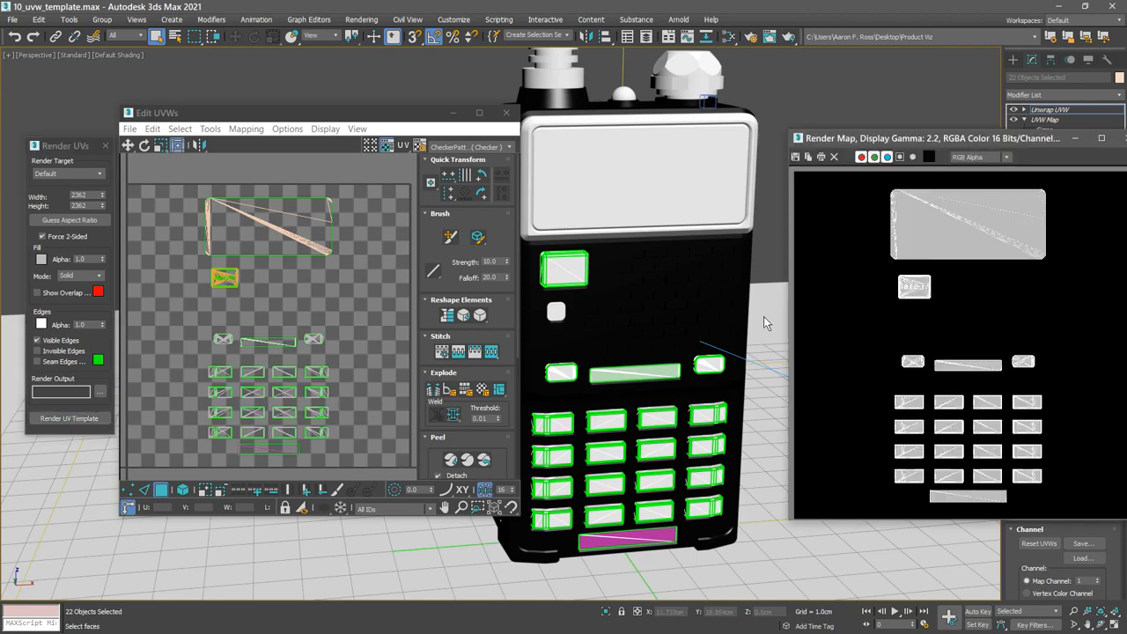
pyautogui.moveTo(939, 141); pyautogui.dragTo(579, 106)
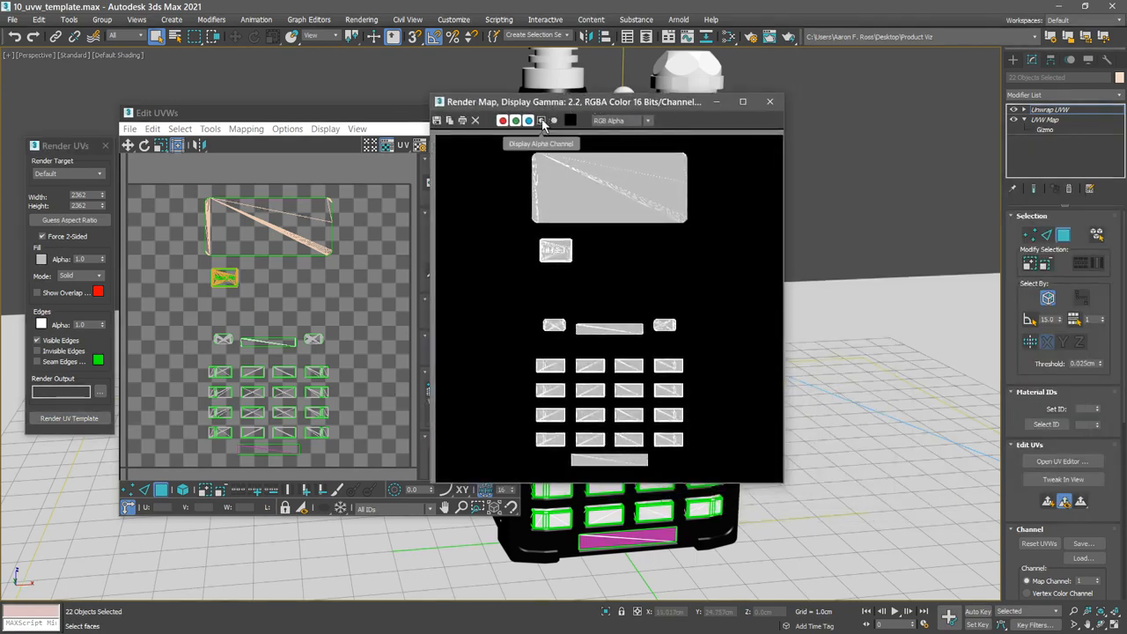
pyautogui.click(542, 121)
pyautogui.click(542, 121)
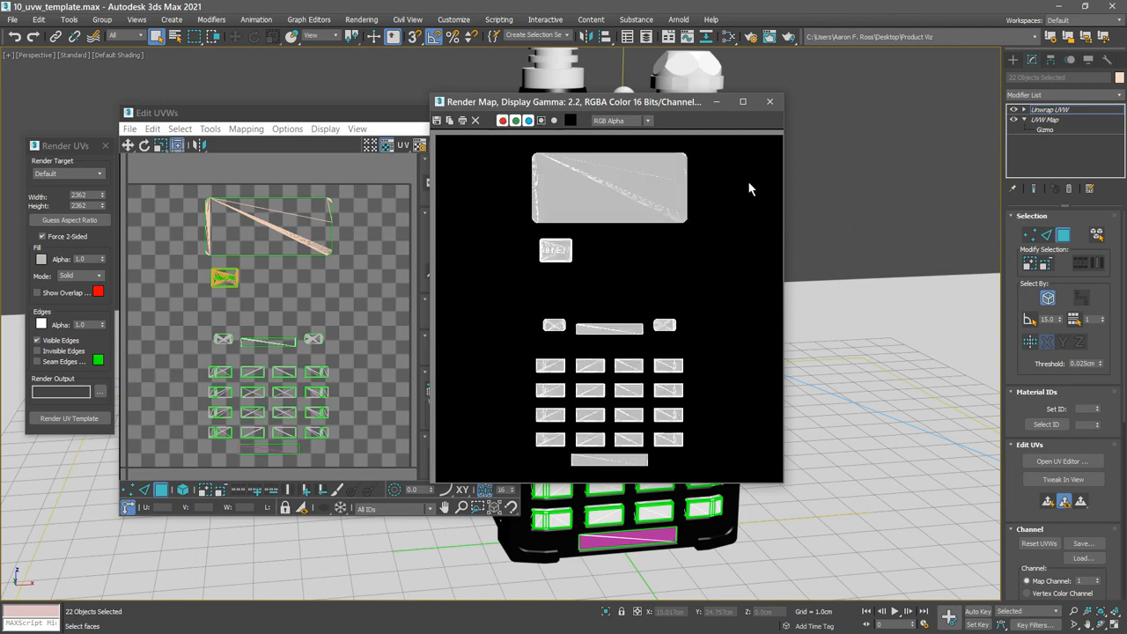
# Step: Start saving the rendered template and create a folder named working inside the project's sceneassets folder as its destination
pyautogui.click(437, 122)
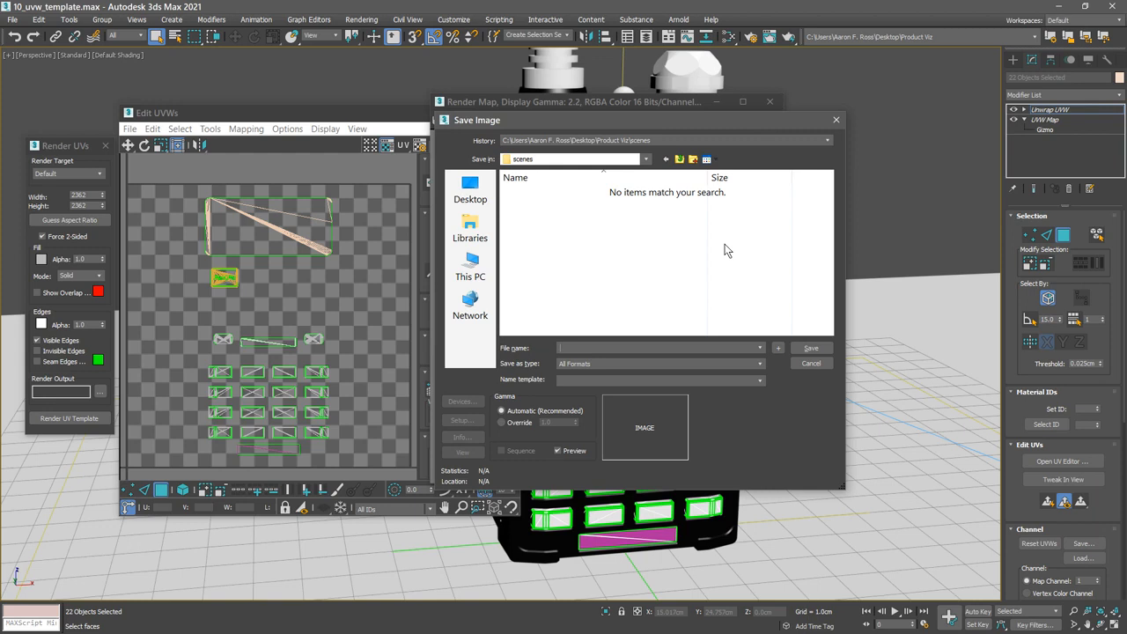
pyautogui.click(680, 160)
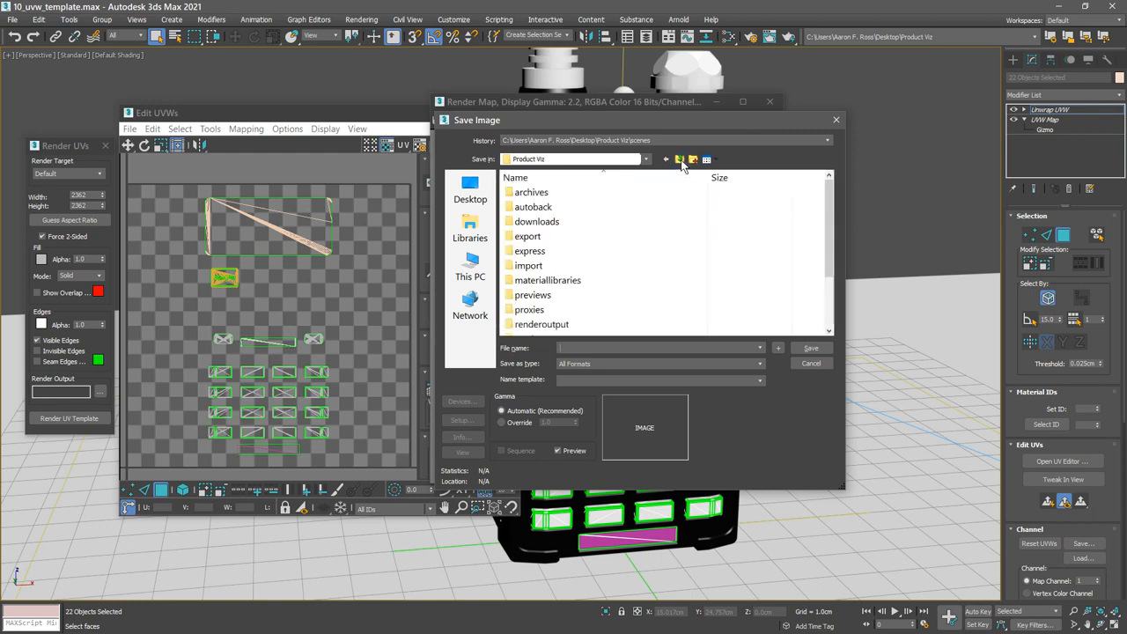
pyautogui.moveTo(828, 202); pyautogui.dragTo(827, 240)
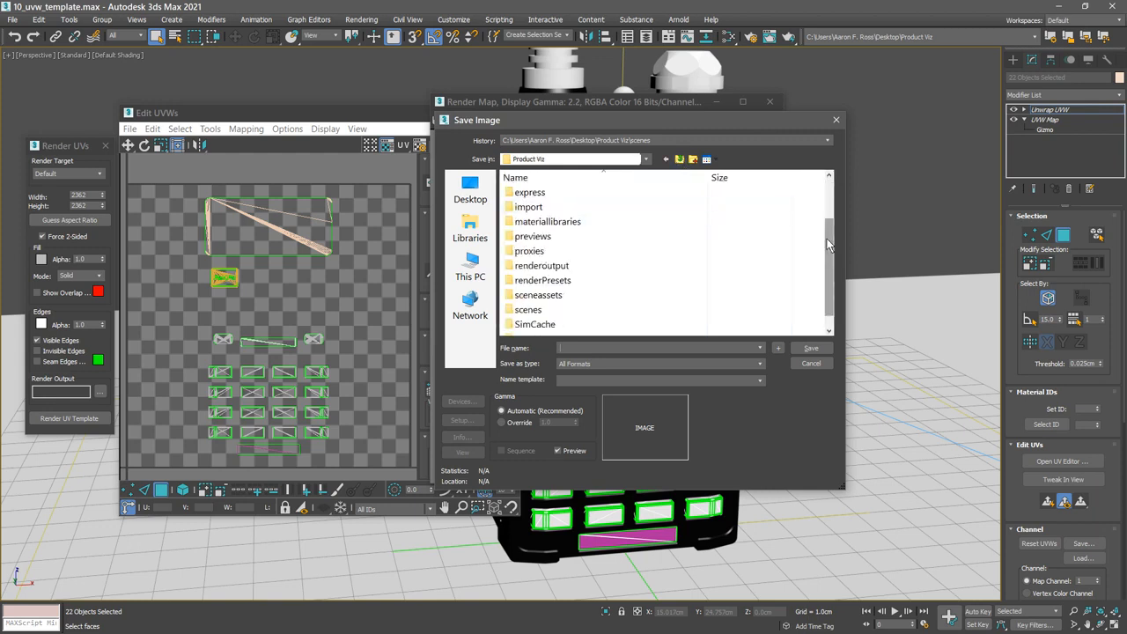
pyautogui.doubleClick(573, 295)
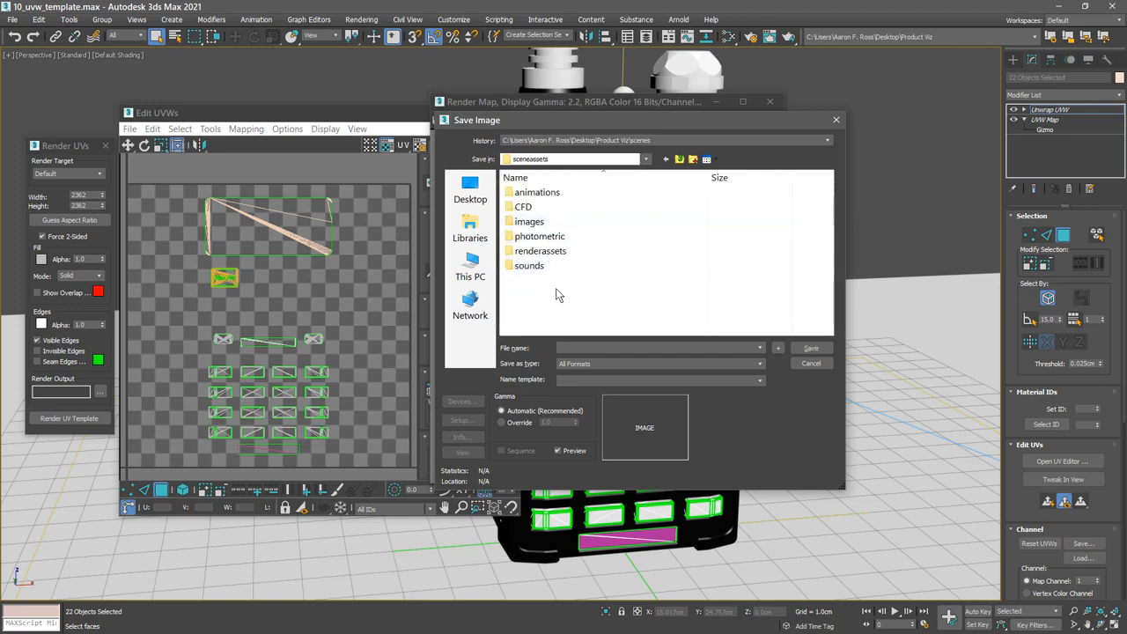
pyautogui.click(693, 159)
pyautogui.write('wor')
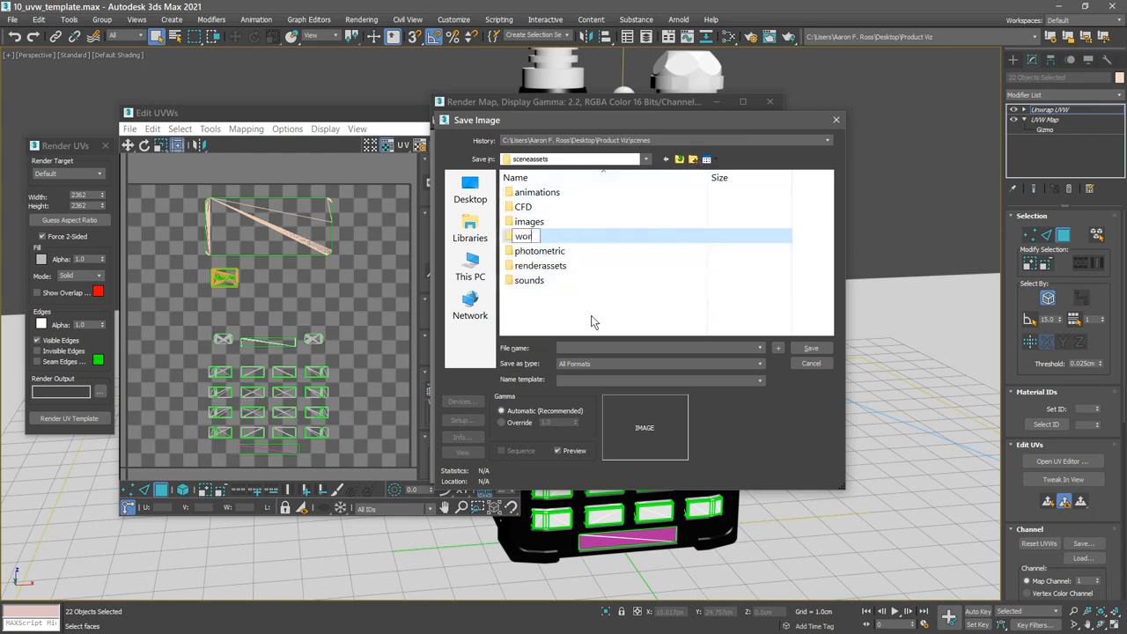
pyautogui.write('king')
pyautogui.press('Return')
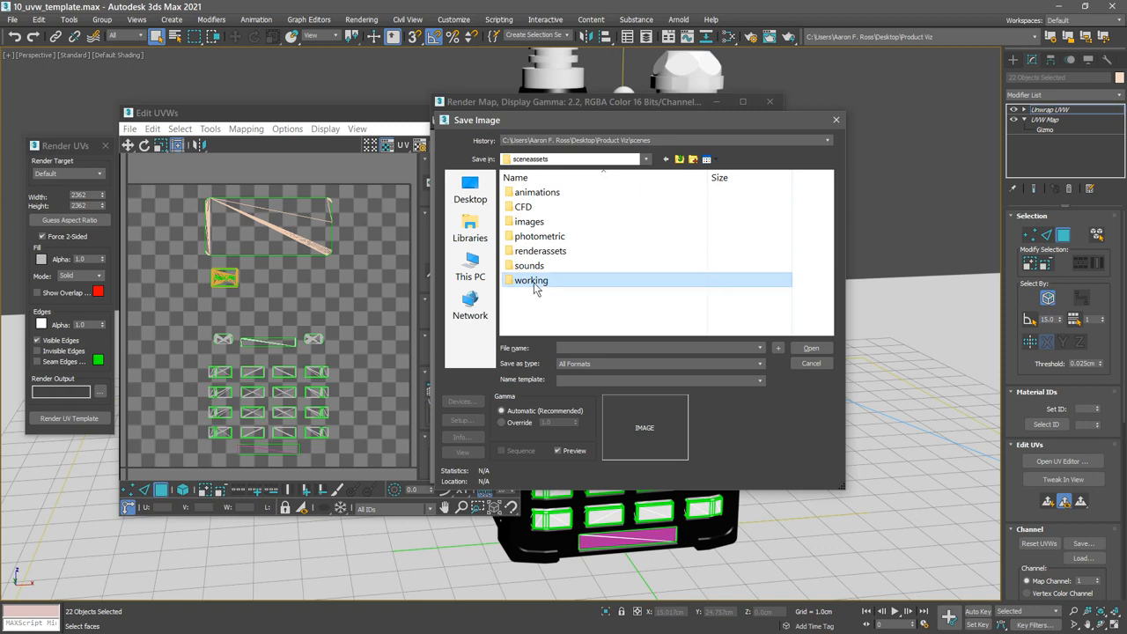
pyautogui.doubleClick(533, 281)
# Step: Name the image uv_template and choose PNG as its file format
pyautogui.click(580, 348)
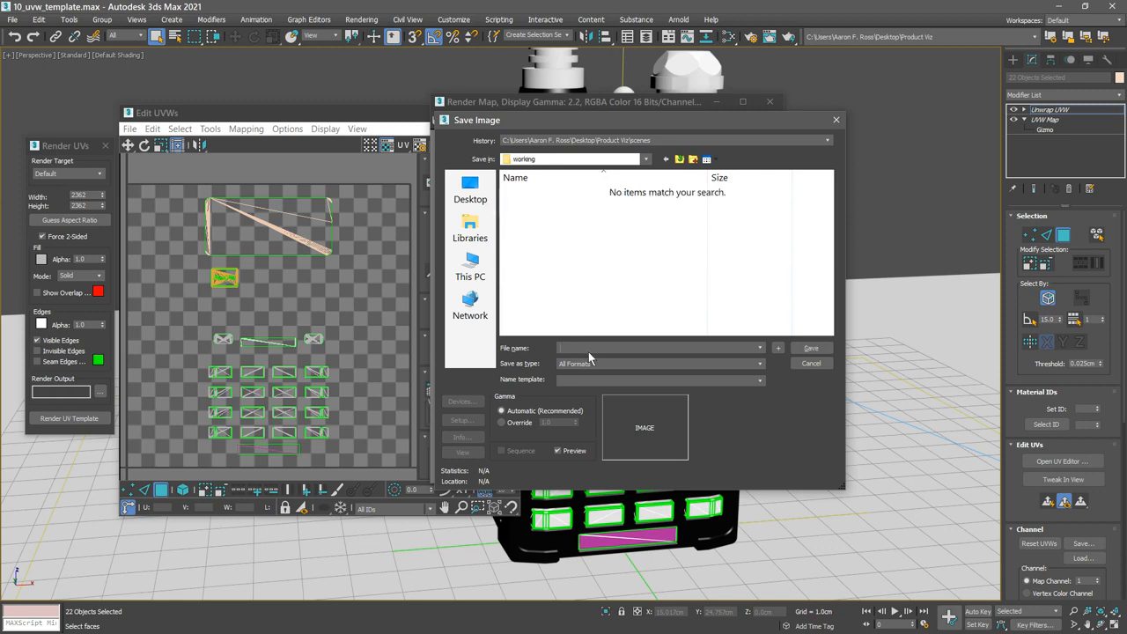
pyautogui.write('uv_template')
pyautogui.click(584, 366)
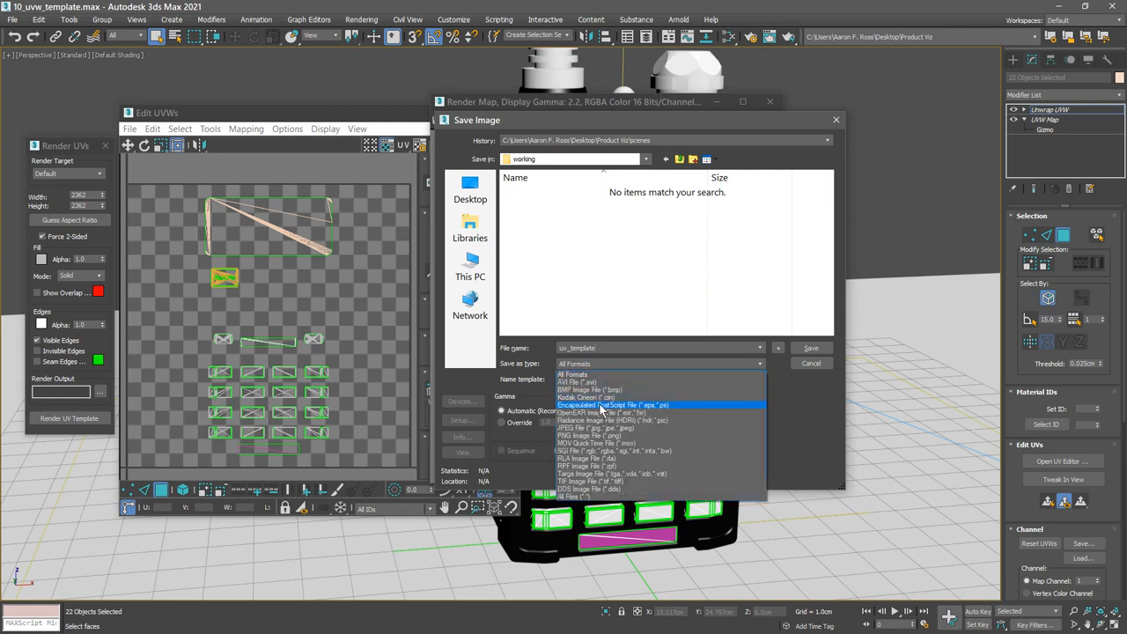
pyautogui.click(592, 436)
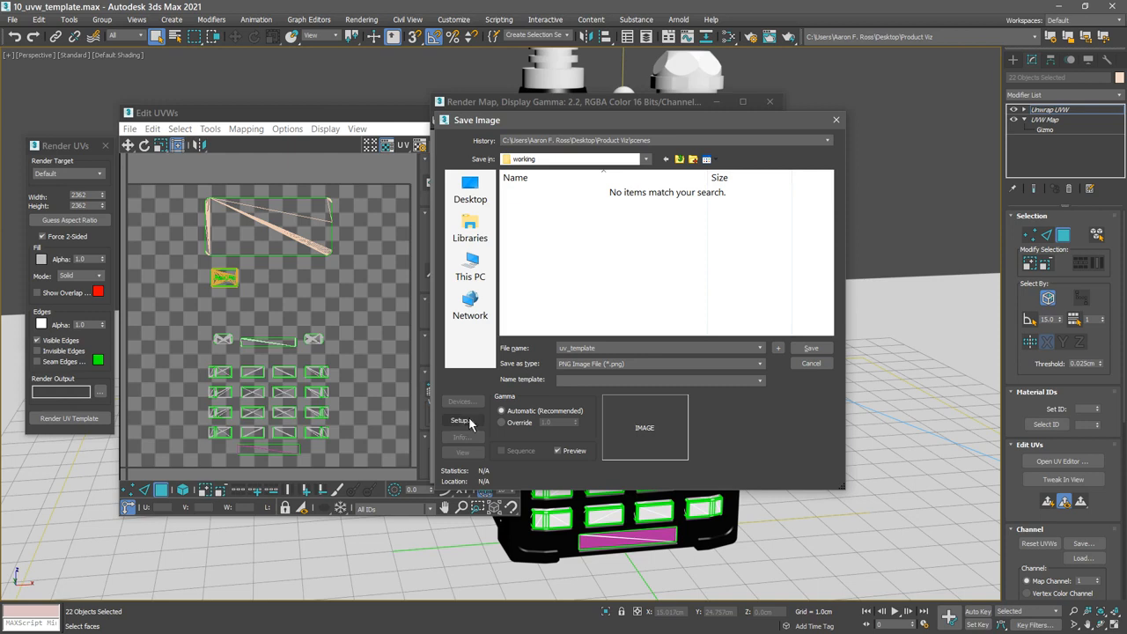
# Step: Configure the PNG as RGB 24 bit without an alpha channel and save the image
pyautogui.click(461, 421)
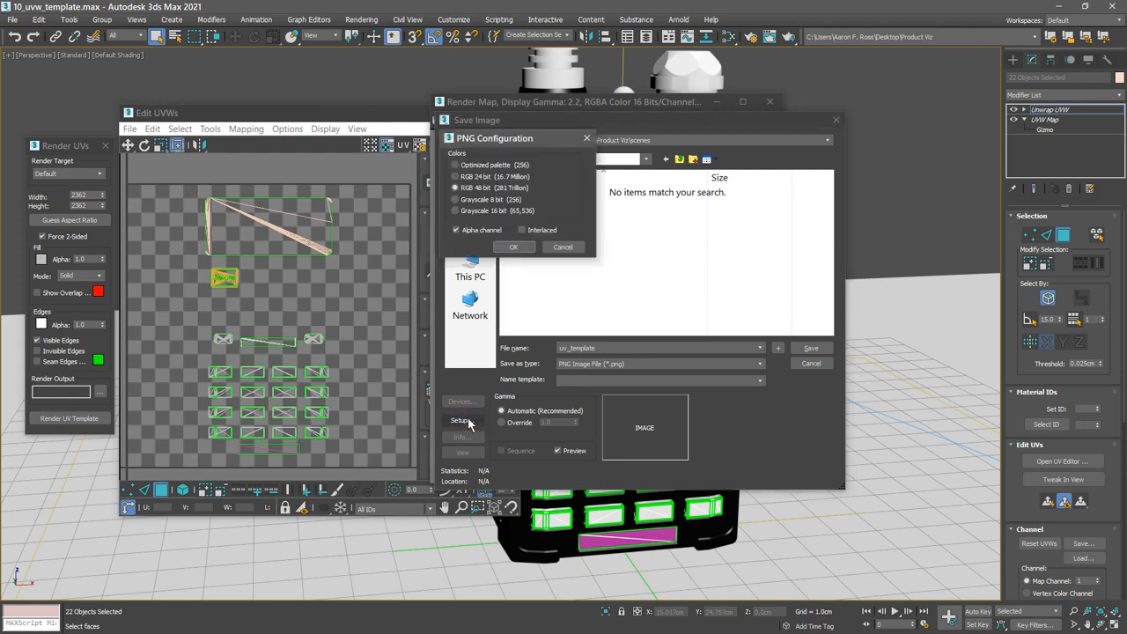
pyautogui.click(456, 177)
pyautogui.click(456, 230)
pyautogui.click(516, 248)
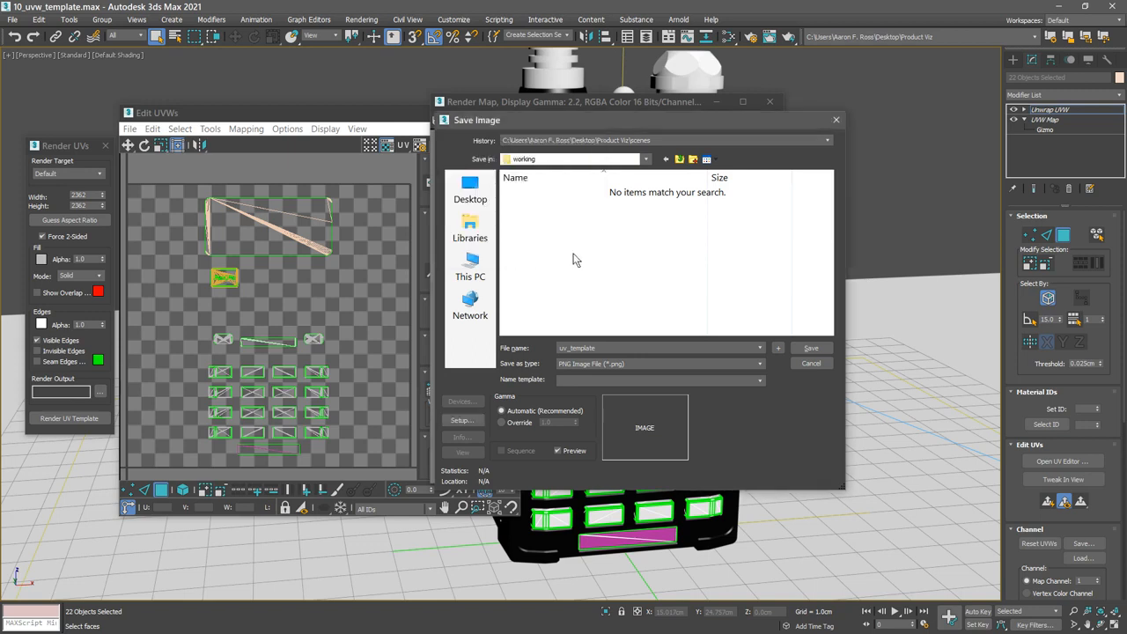
pyautogui.click(818, 349)
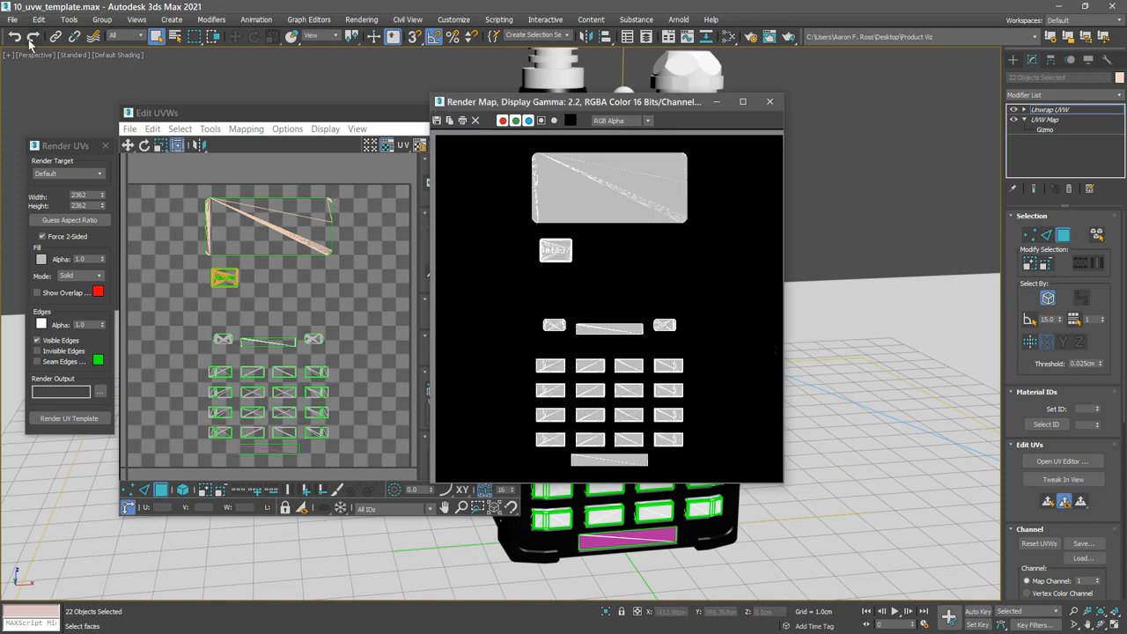
# Step: Open the saved uv_template.png from the working folder for viewing and place its window beside the render
pyautogui.click(13, 19)
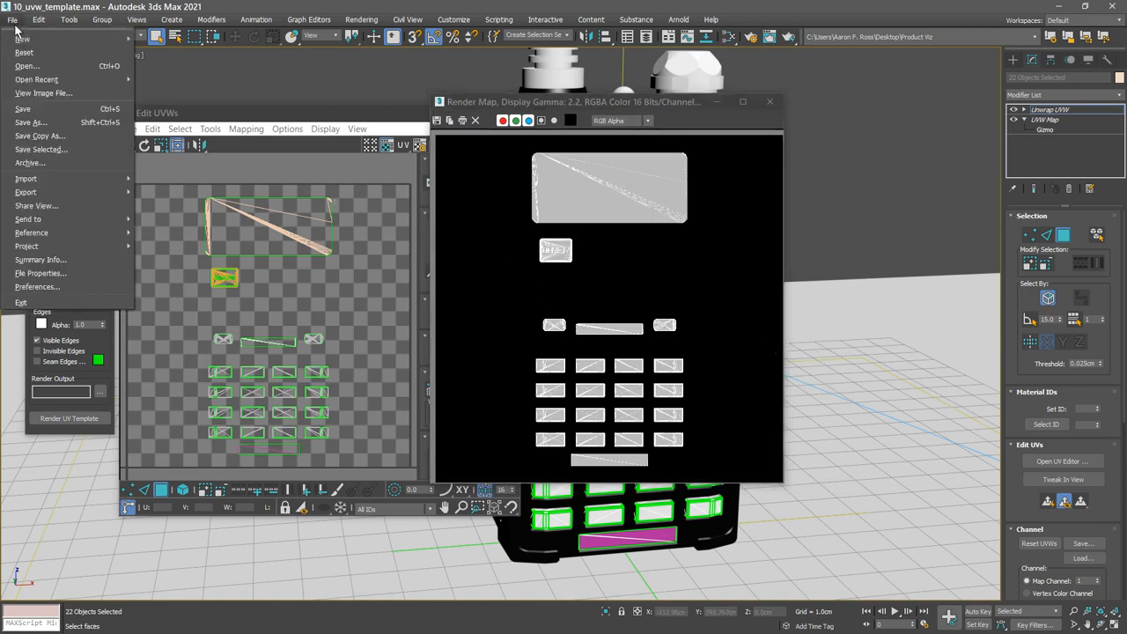
pyautogui.click(42, 93)
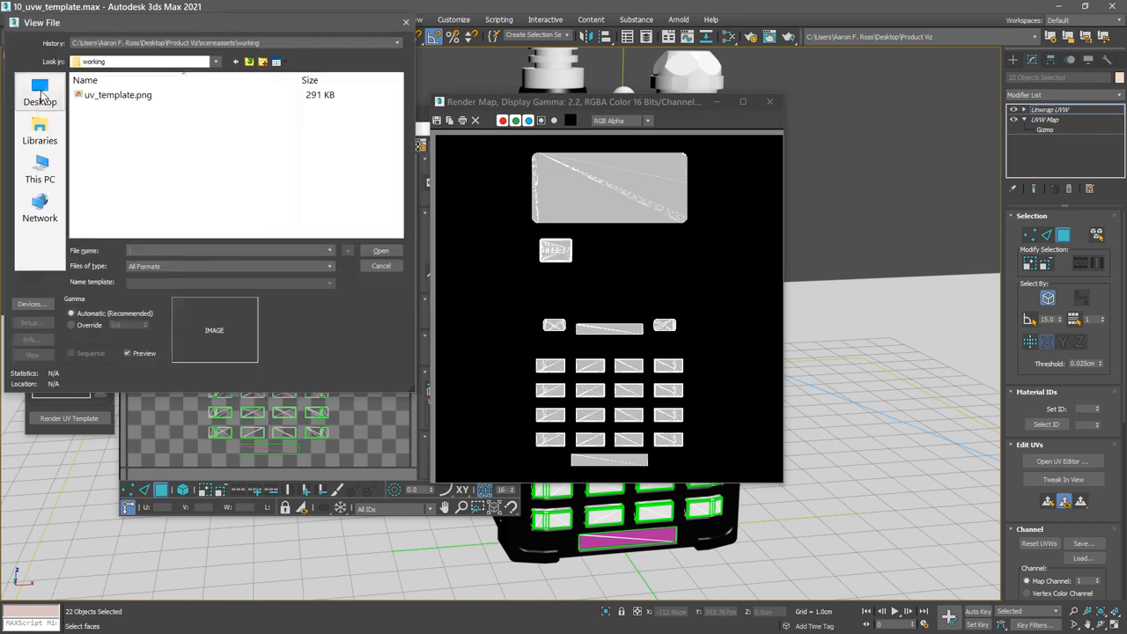
pyautogui.click(95, 97)
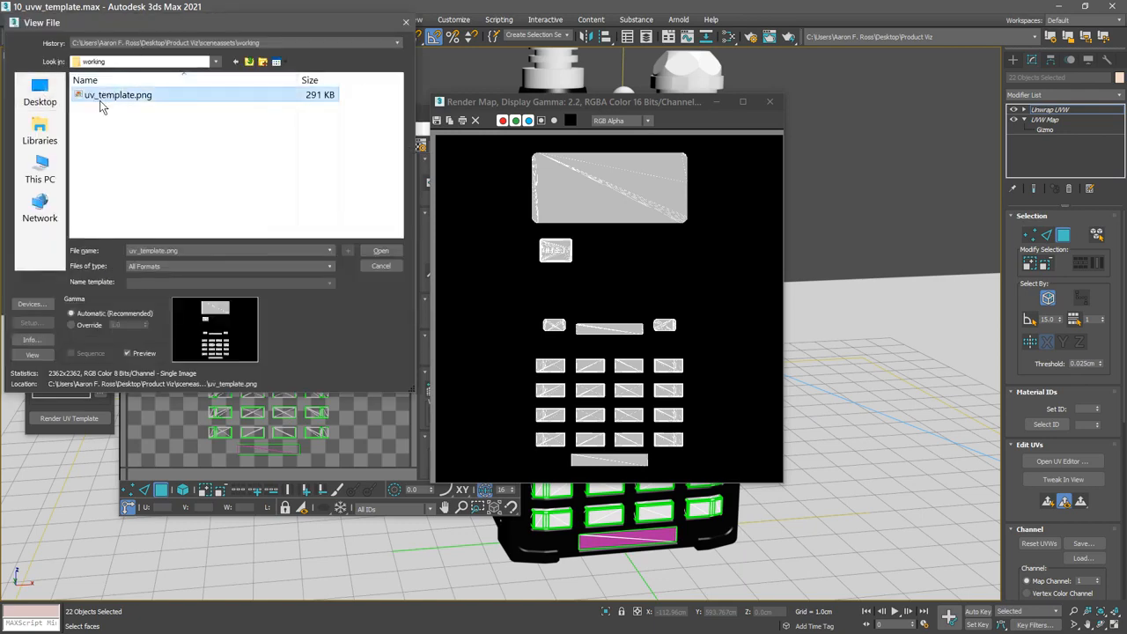
pyautogui.click(381, 252)
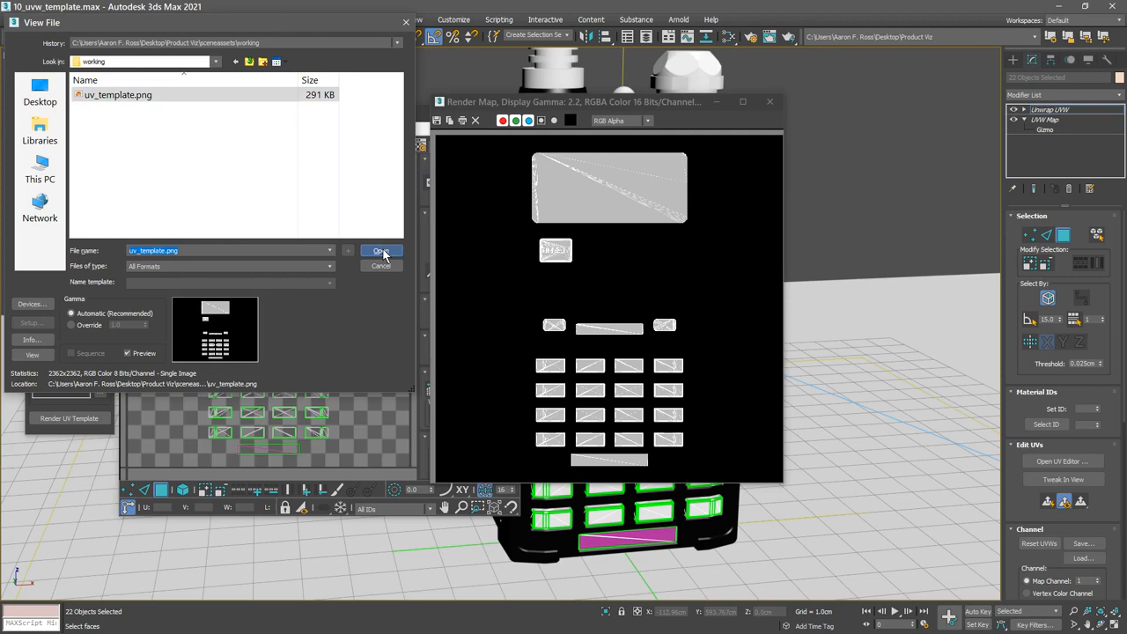
pyautogui.moveTo(865, 149); pyautogui.dragTo(630, 119)
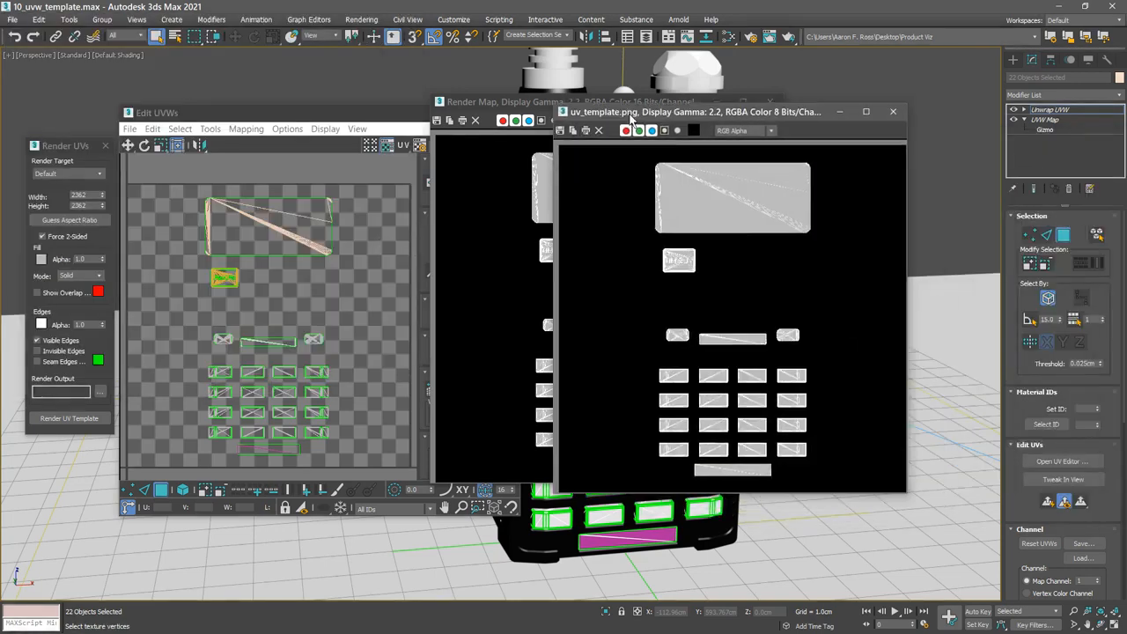
# Step: Check the alpha channel display of uv_template.png and close the image
pyautogui.click(664, 131)
pyautogui.click(664, 131)
pyautogui.click(665, 132)
pyautogui.click(665, 132)
pyautogui.click(894, 113)
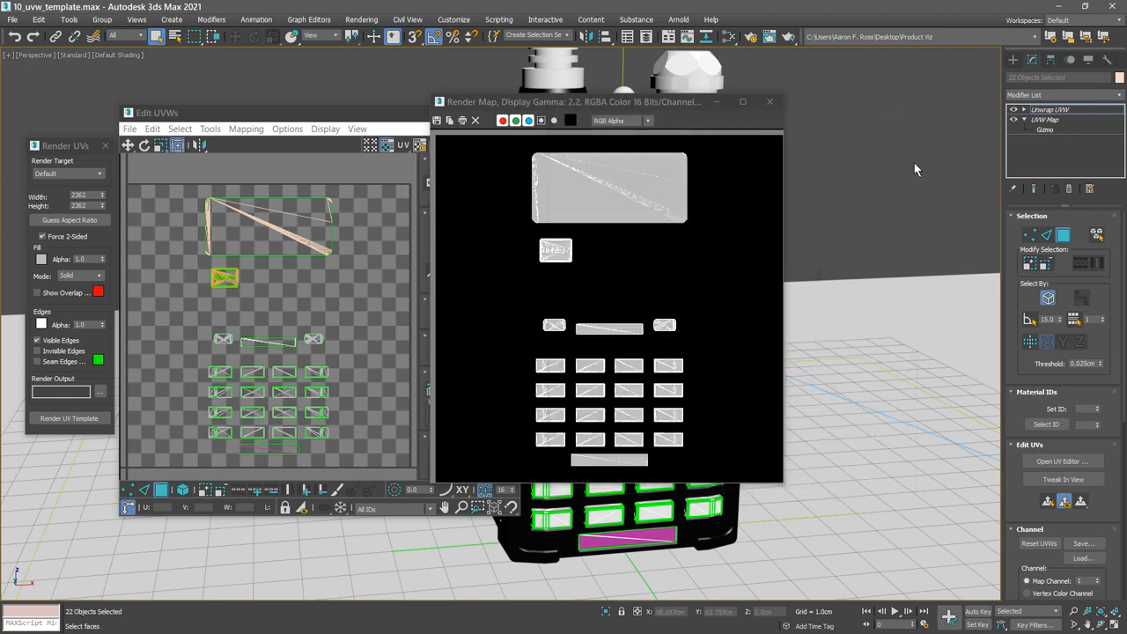